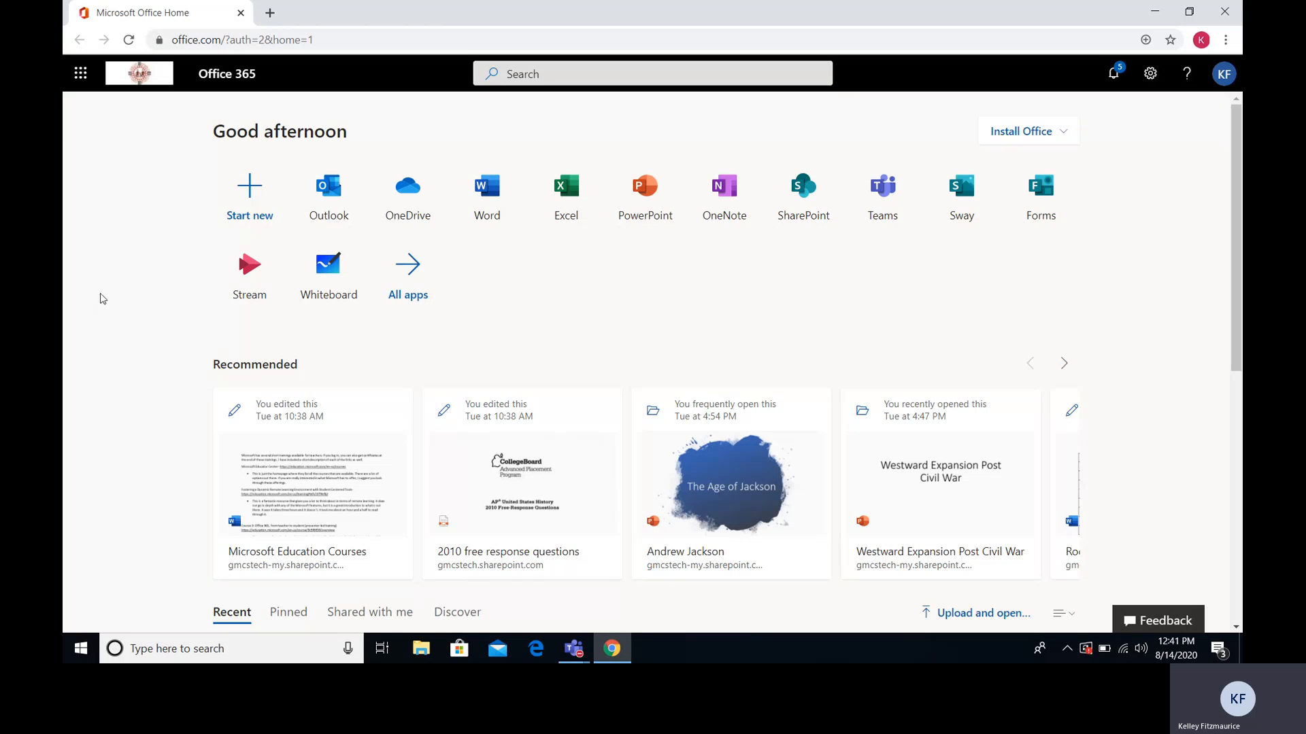
- Go to the personal video list in Microsoft Stream and try to open the "New channel meeting" video for editing
left_click(256, 278)
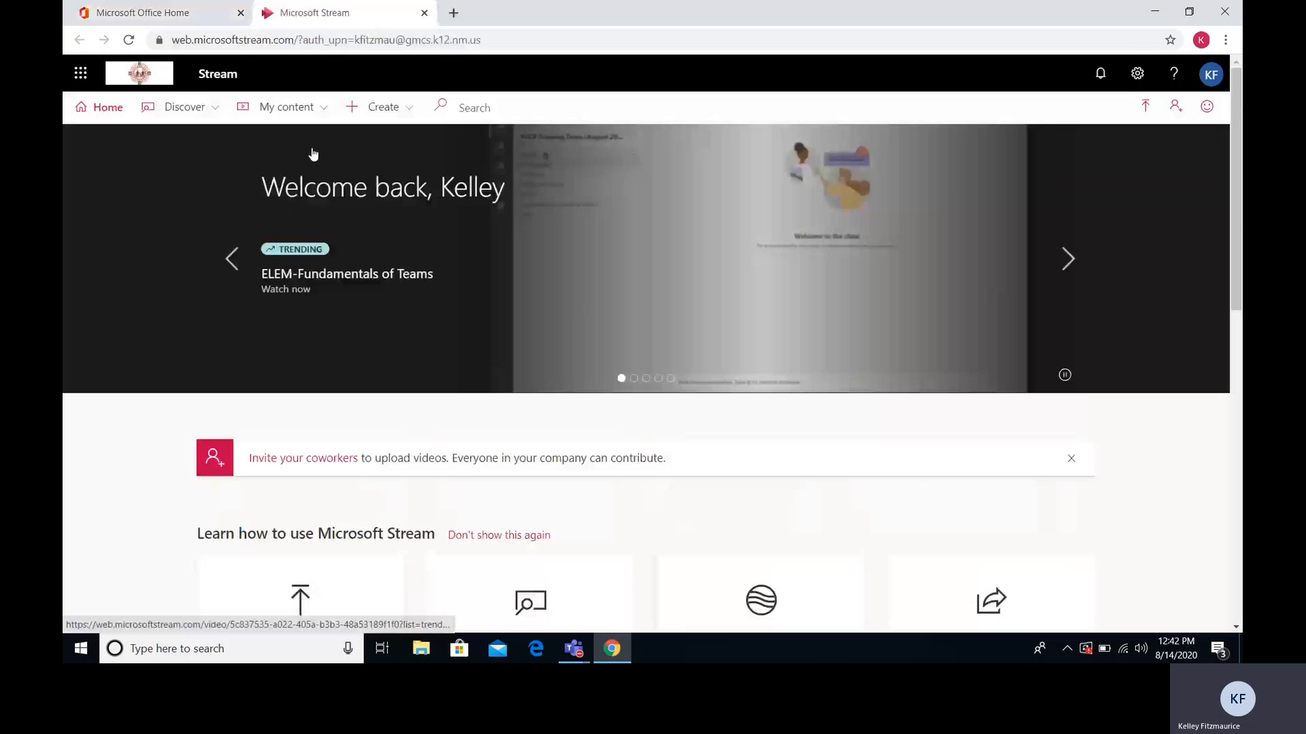
left_click(328, 110)
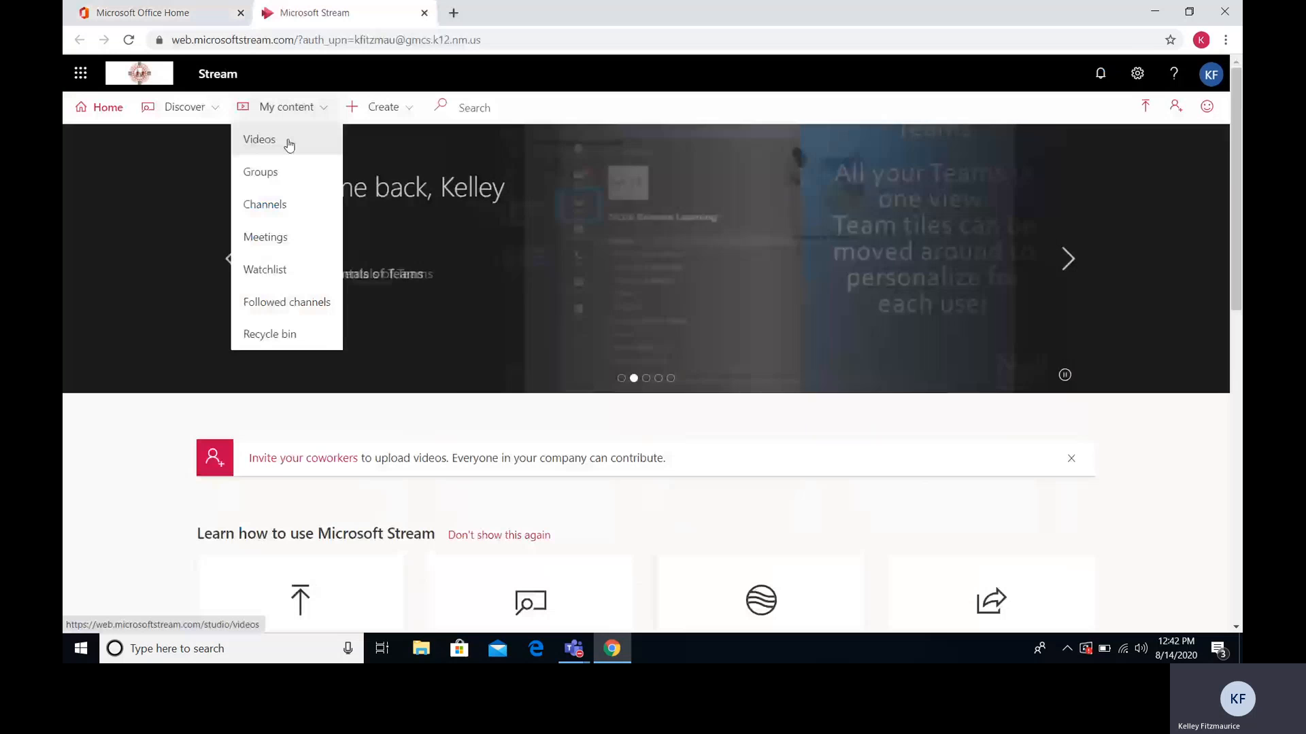
left_click(289, 141)
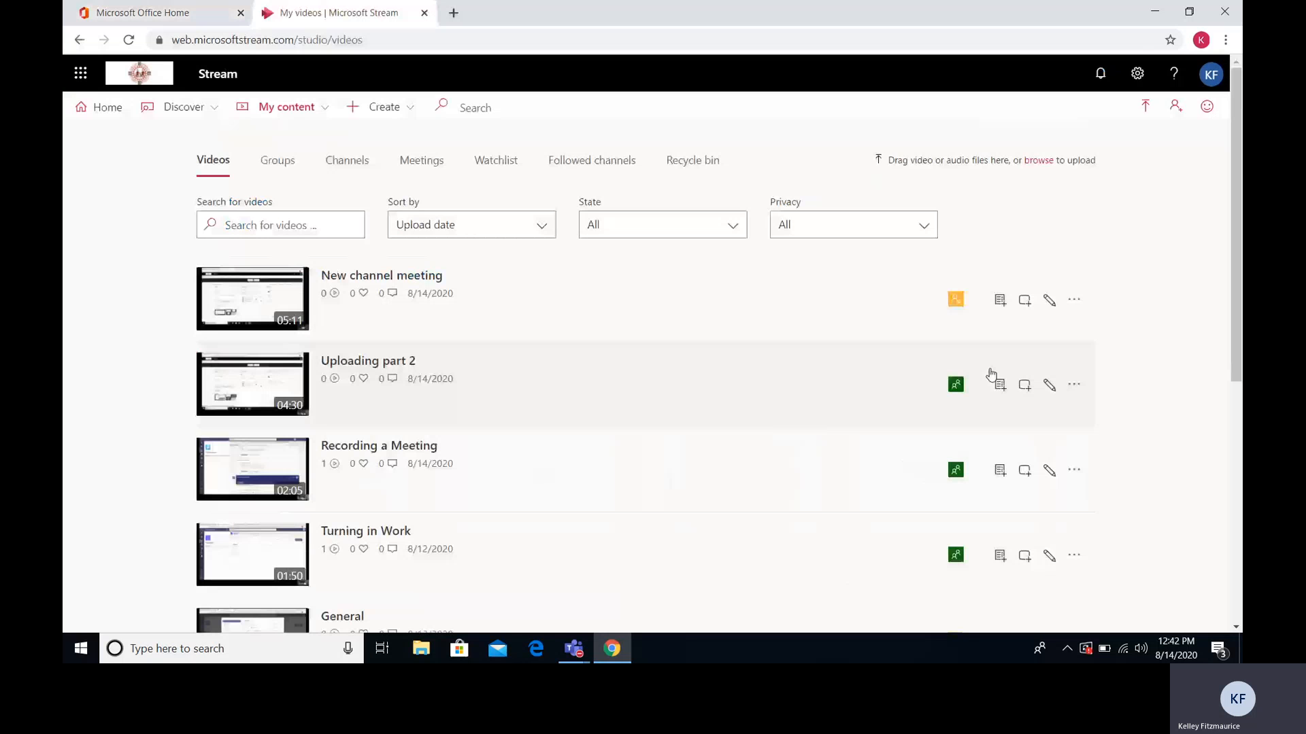
left_click(1048, 300)
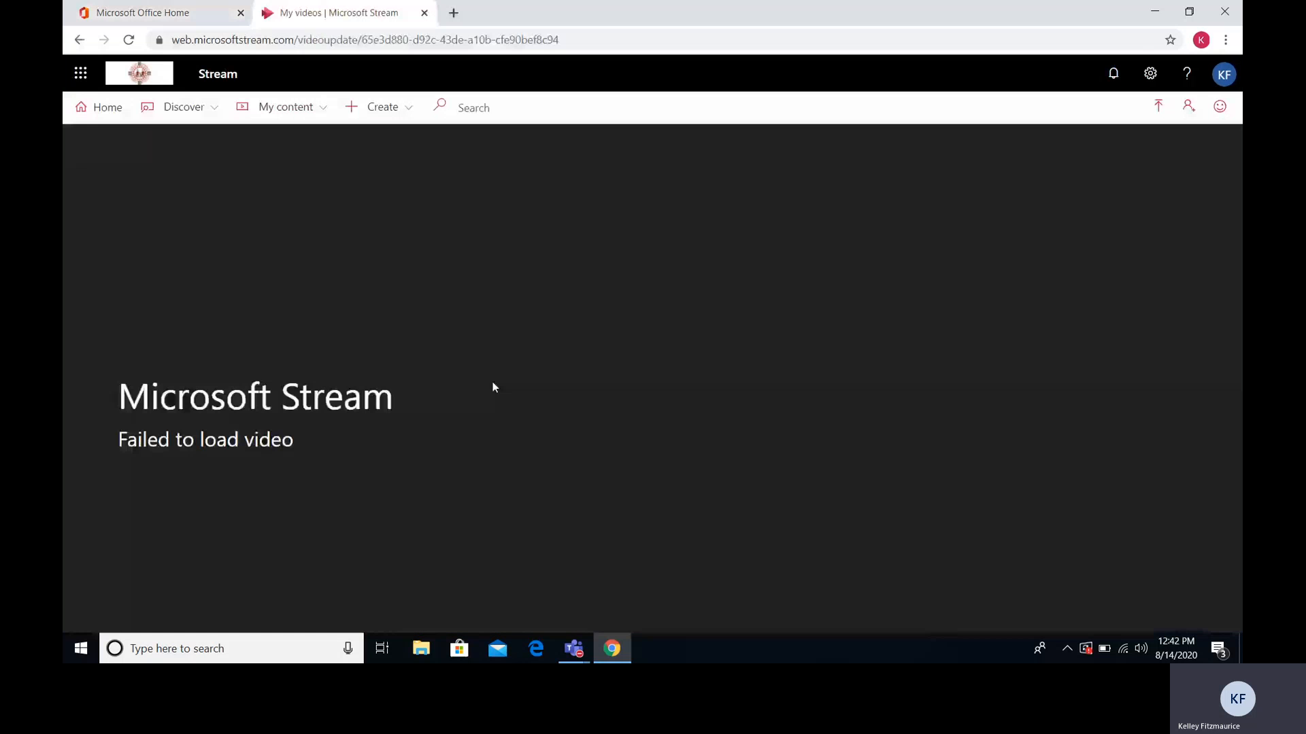
- Return to the personal video list, reload it, and open the "New channel meeting" video's details for editing
left_click(267, 110)
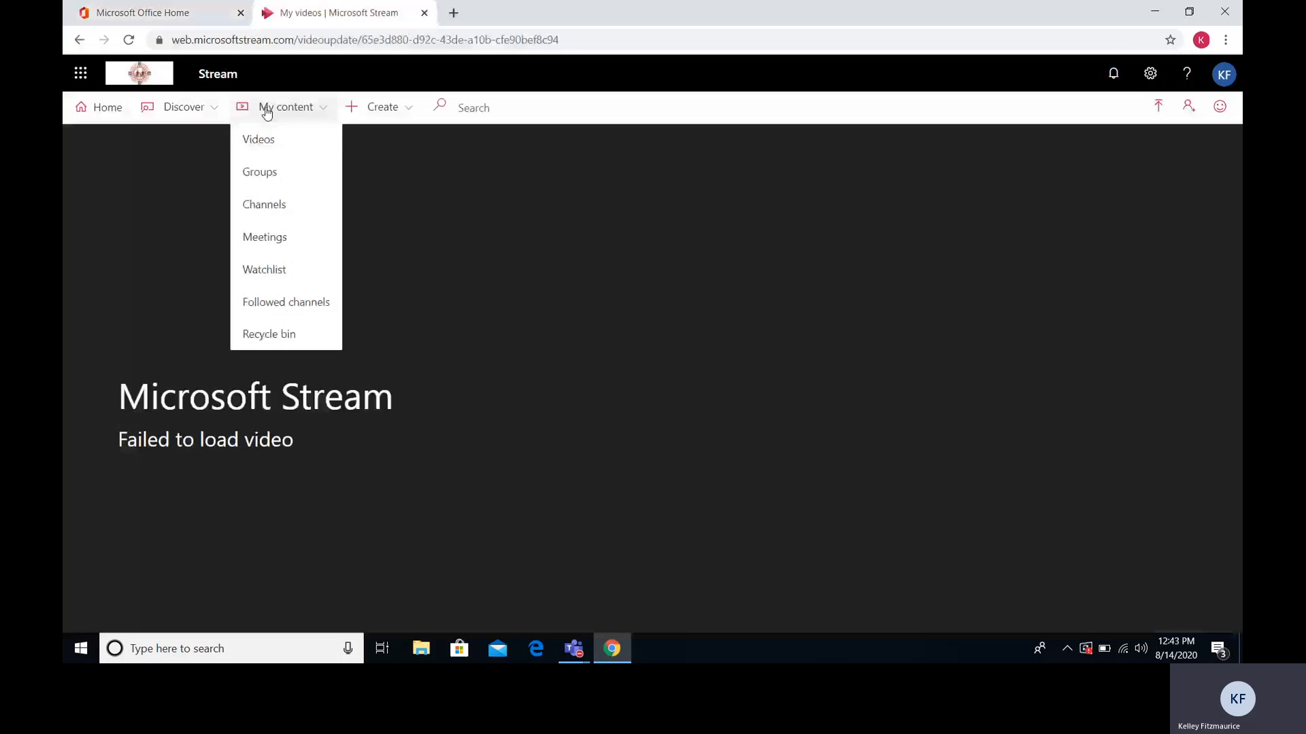
left_click(291, 144)
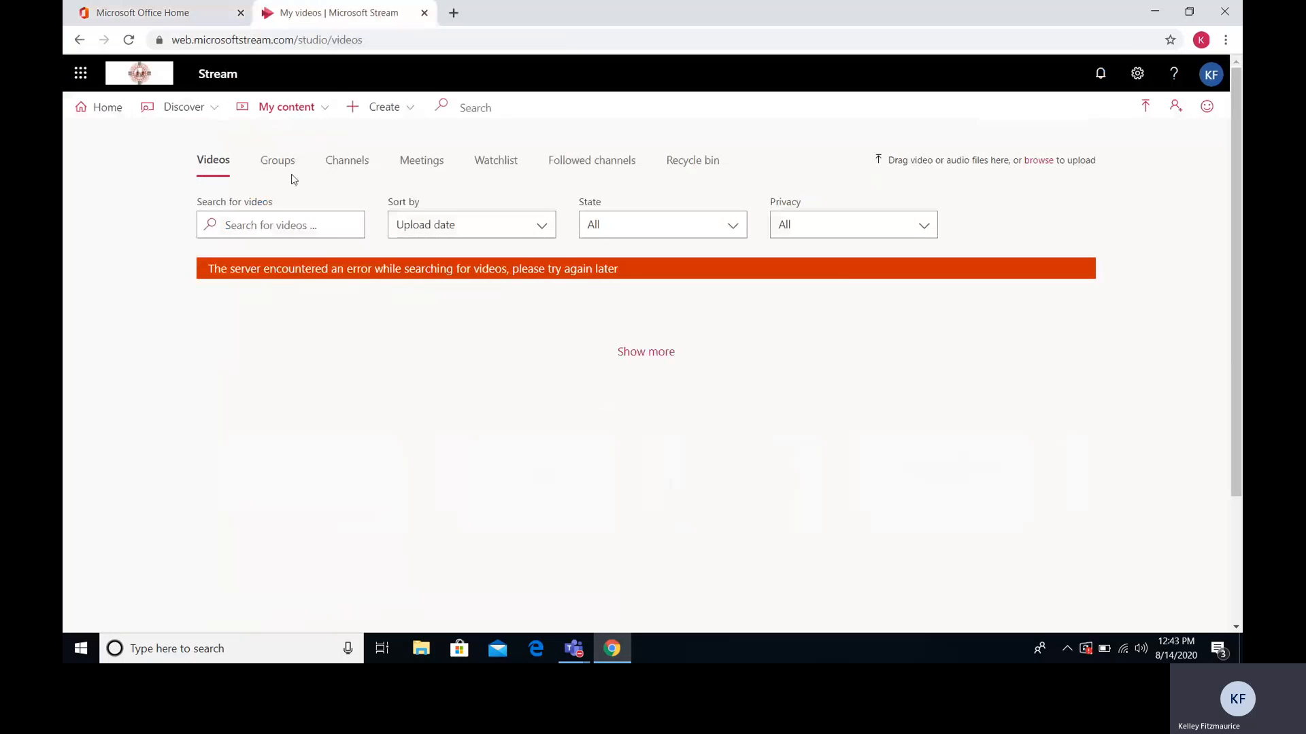
left_click(130, 41)
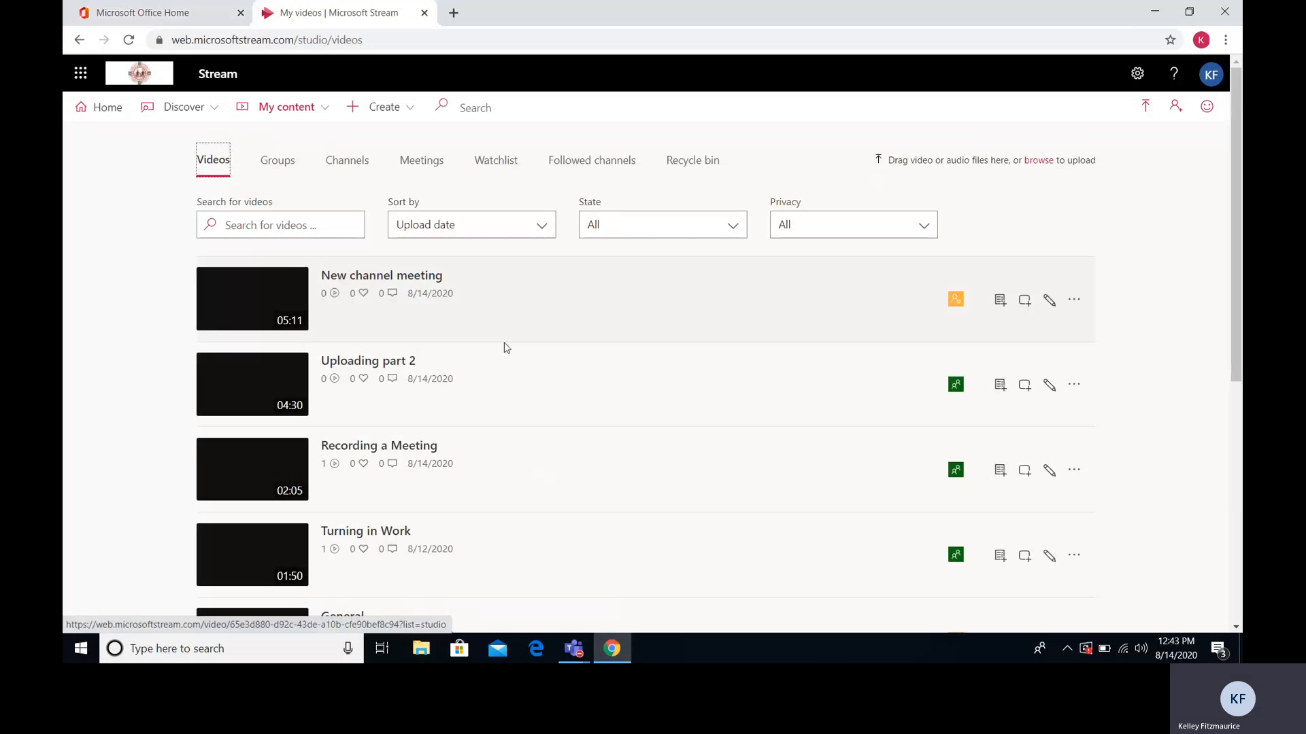
left_click(1050, 299)
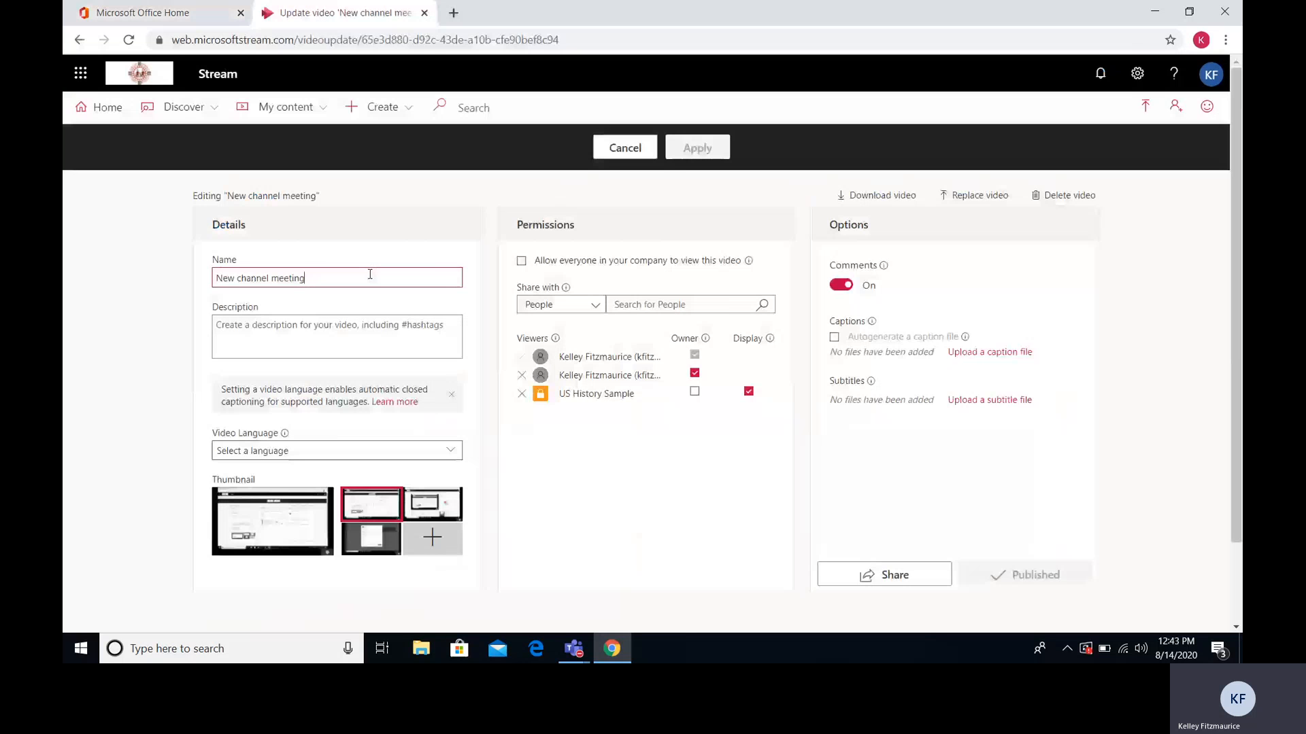
- Rename the video as "Class 8/14" and allow everyone in the company to view it
left_click_drag(370, 274, 203, 260)
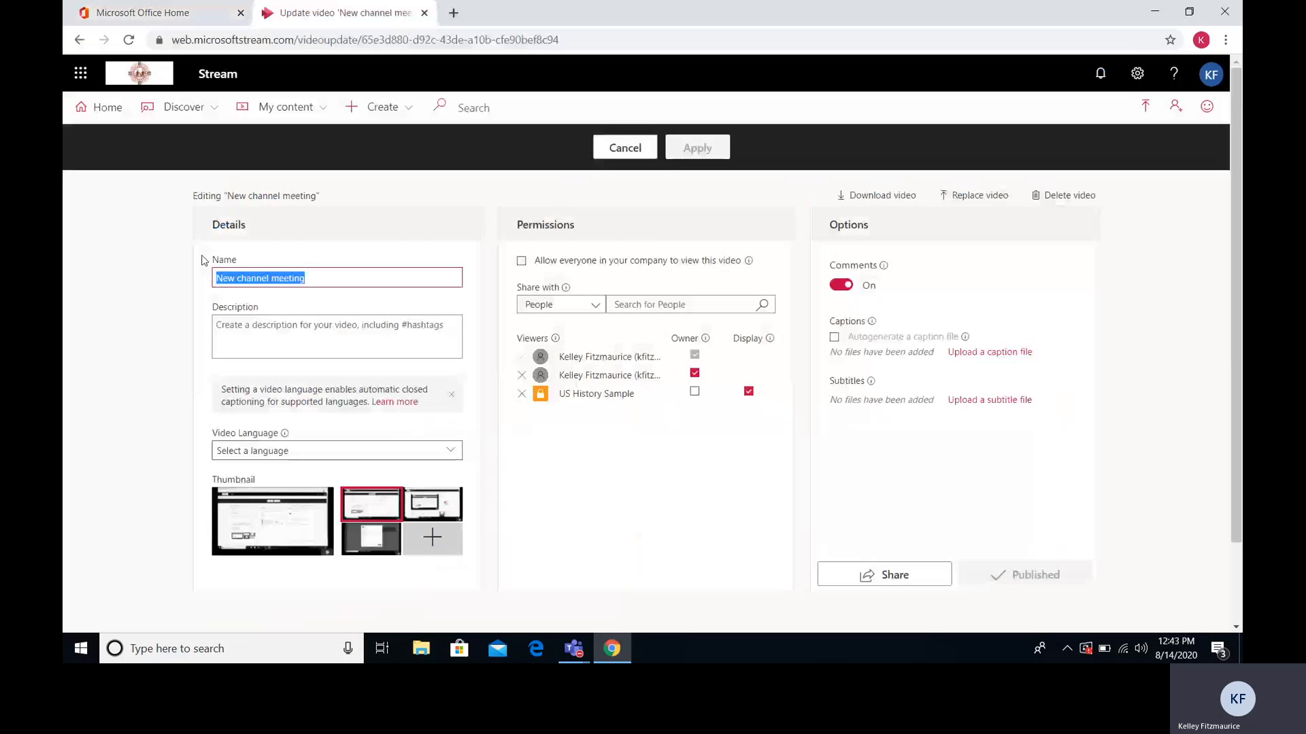
type("Class")
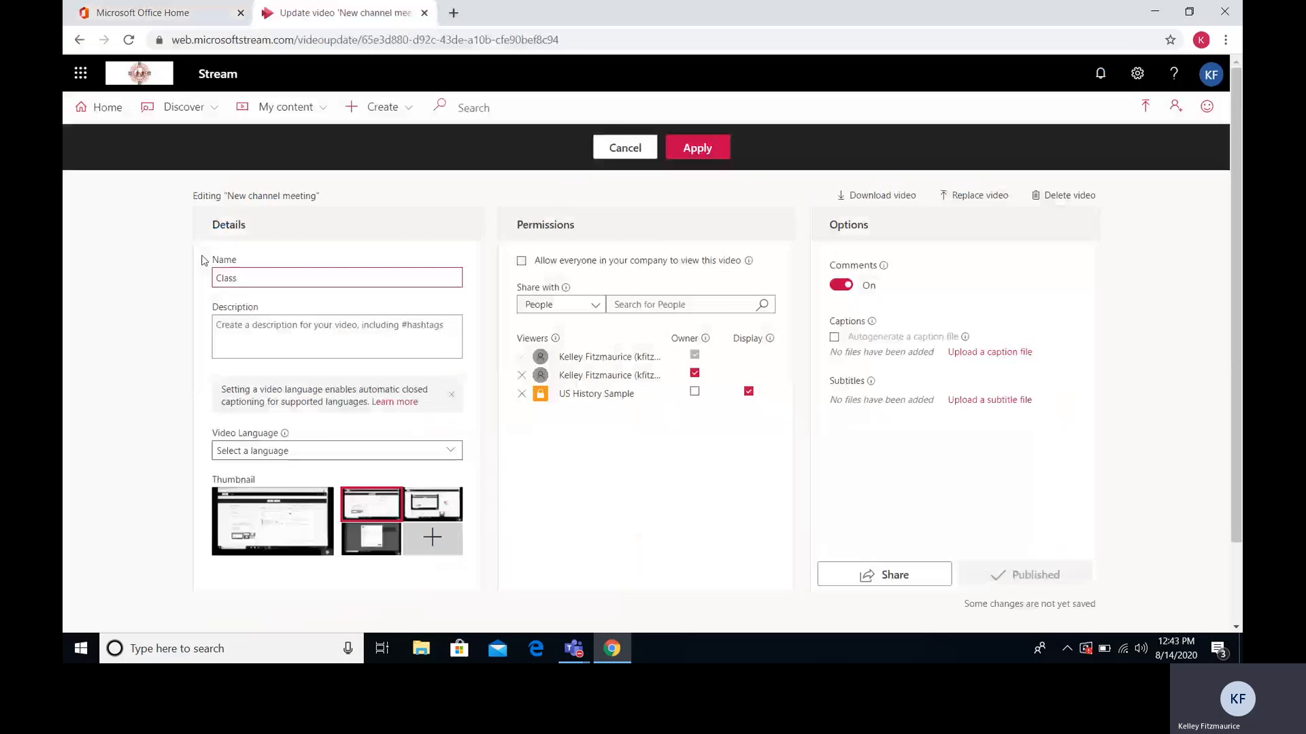
type(" 8/14")
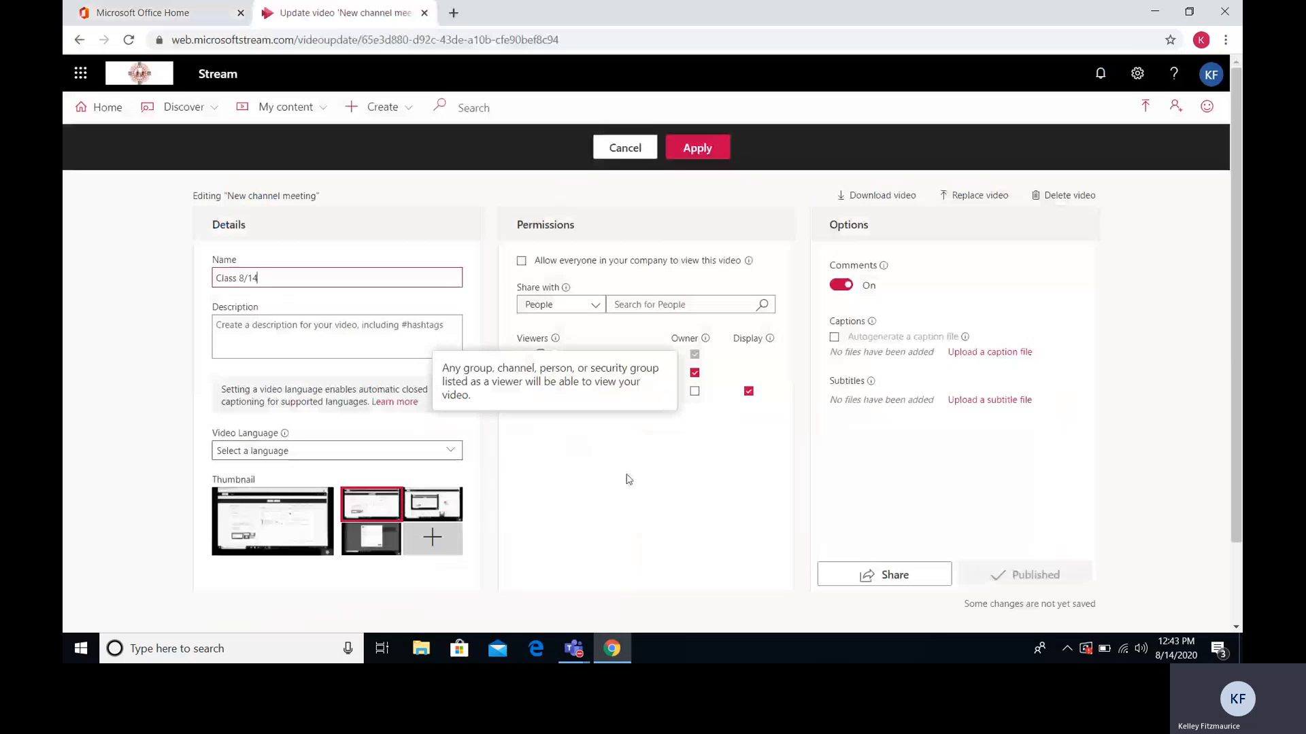
left_click(522, 262)
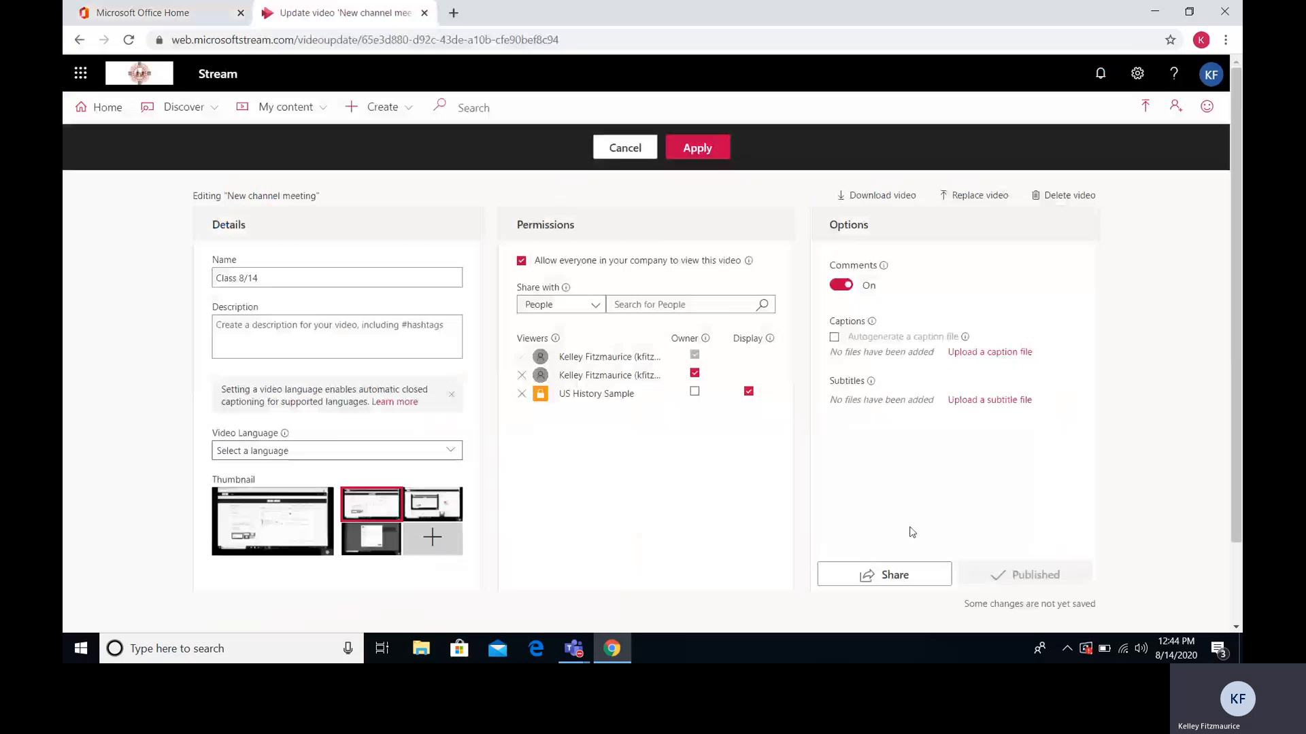
- Review the video's start time, email and embed sharing options, and copy its direct link
left_click(895, 577)
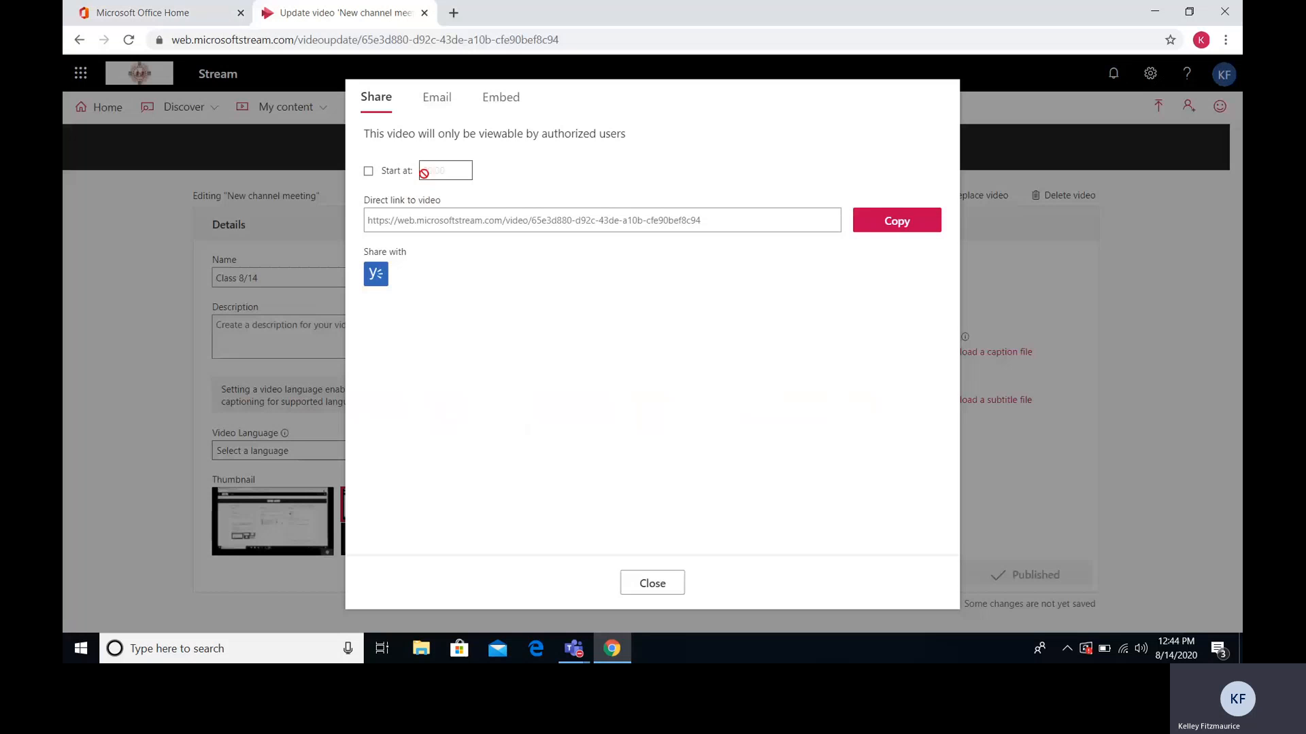
left_click(368, 174)
left_click(438, 99)
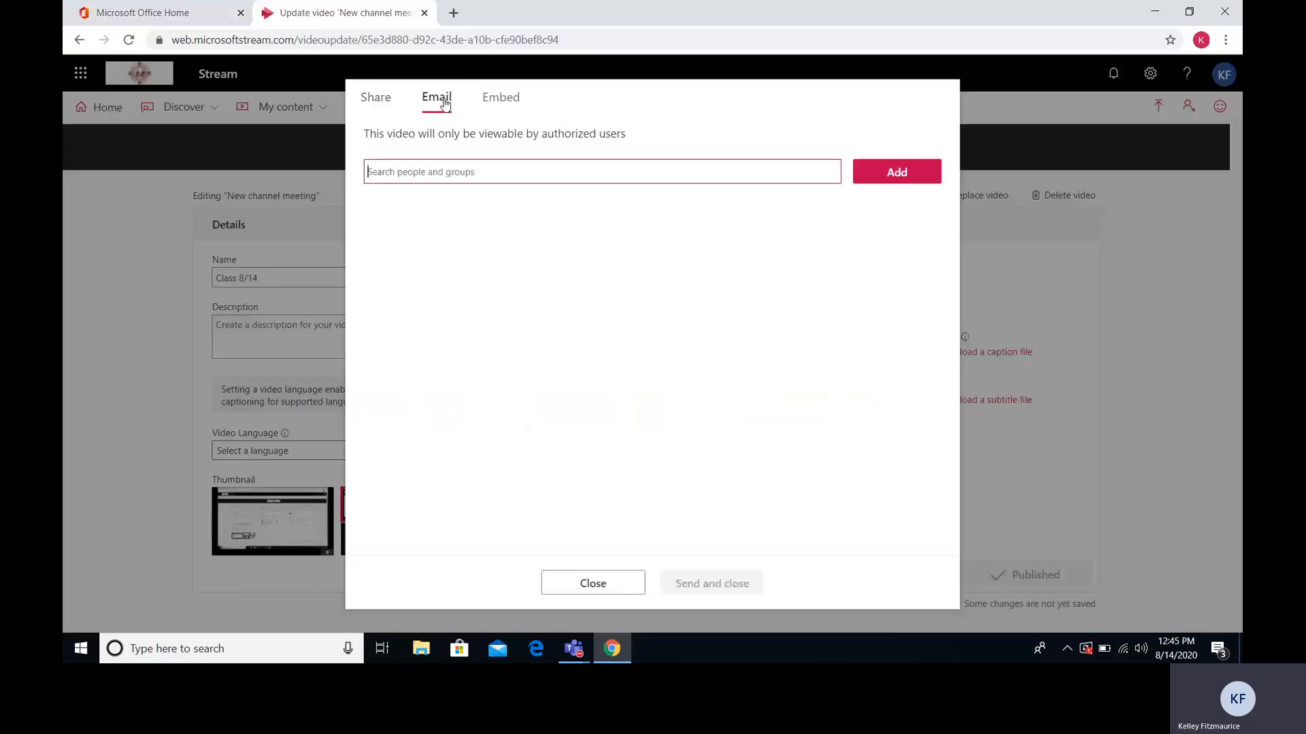
left_click(491, 99)
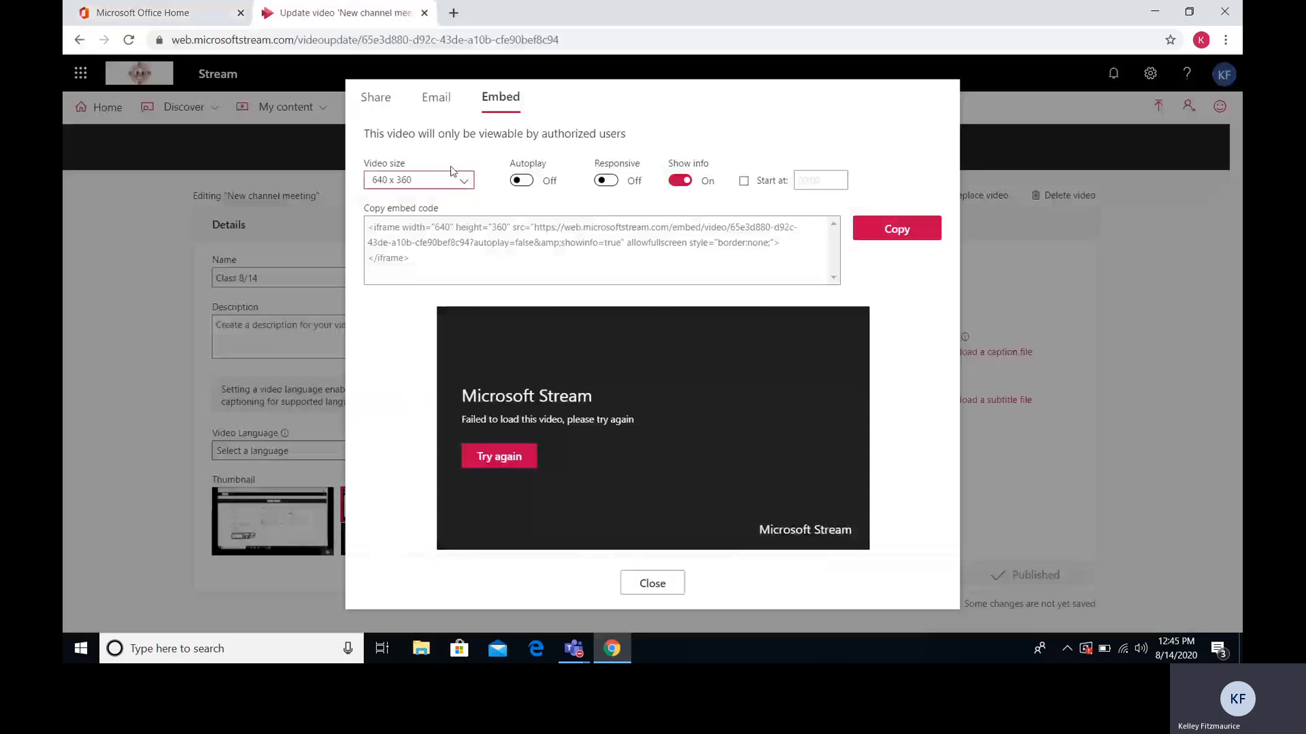
left_click(376, 99)
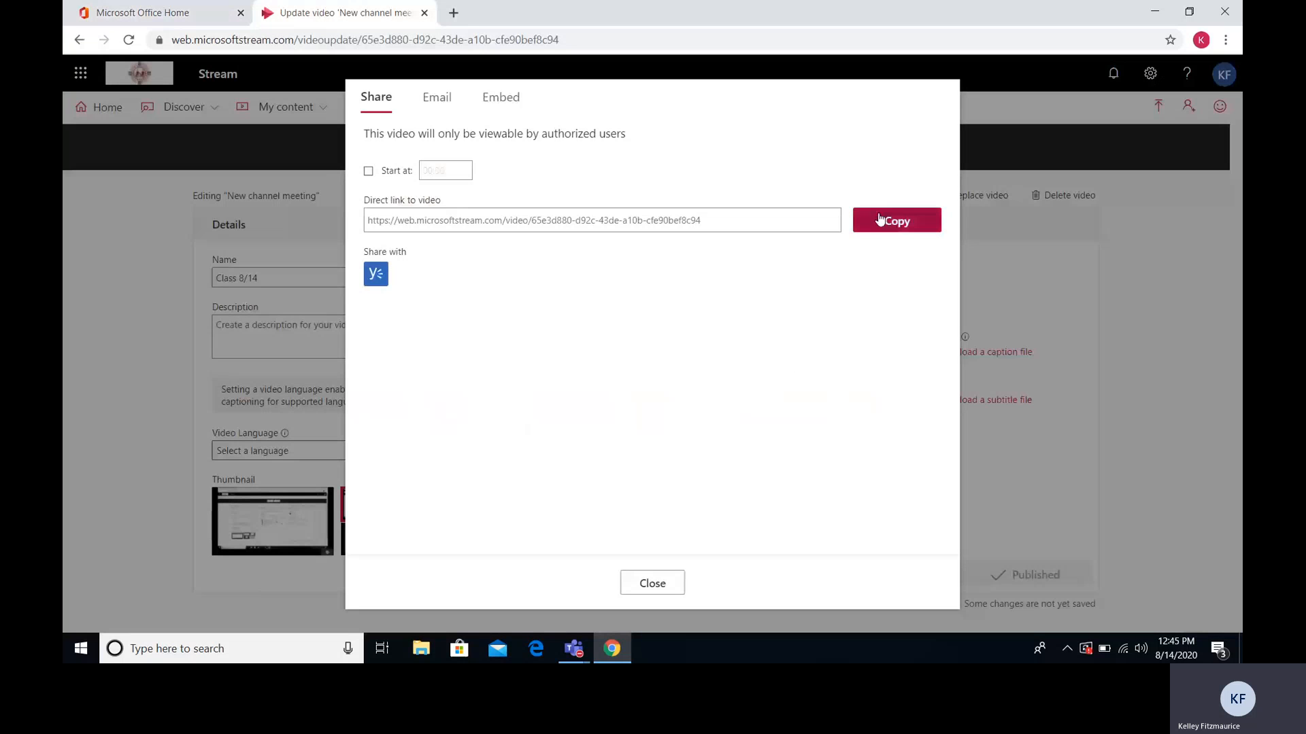
left_click(630, 583)
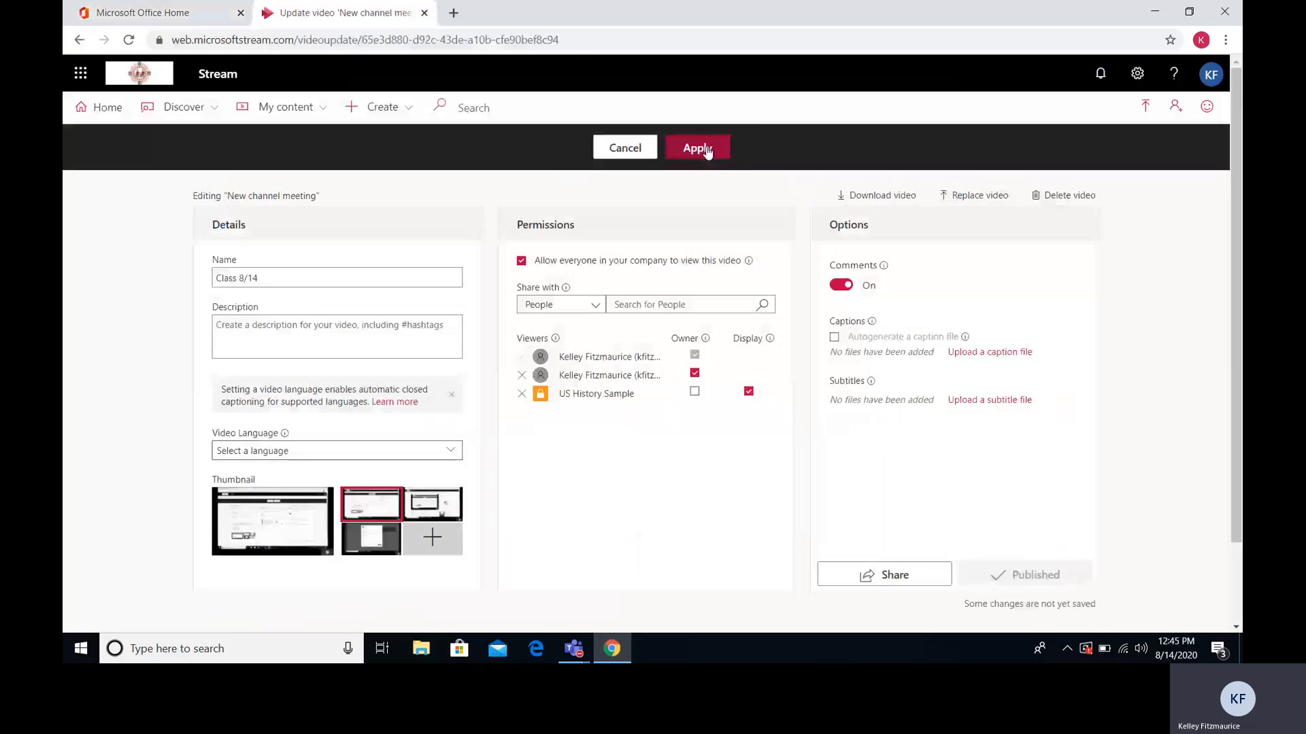
- Apply the changes to the video's details and close the Stream page
left_click(708, 151)
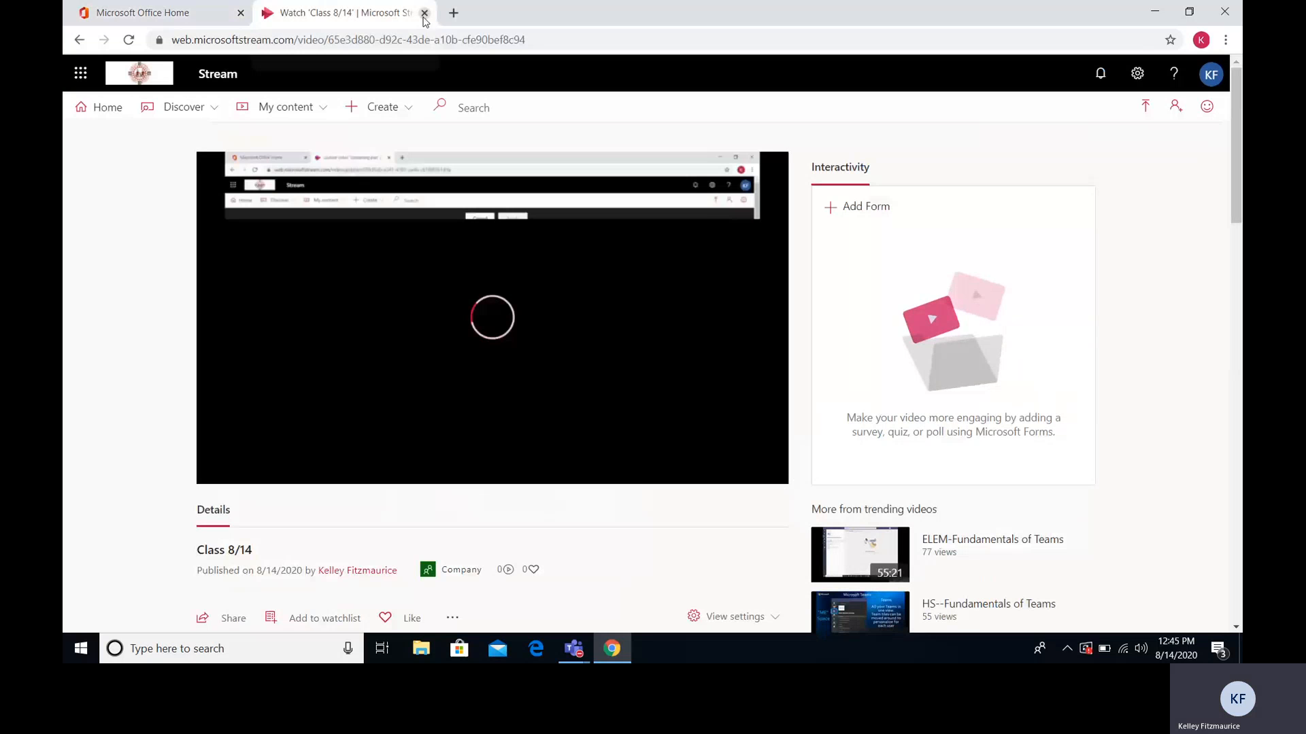
left_click(424, 14)
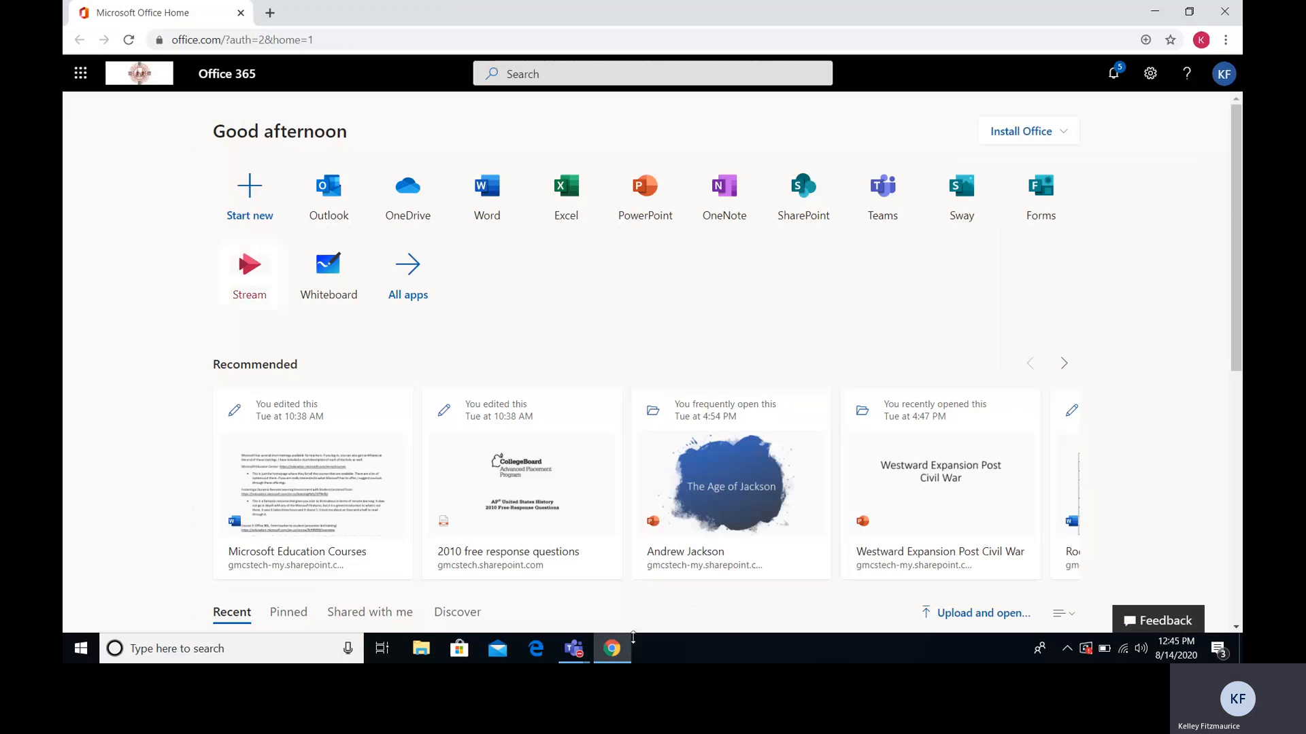
- Switch to Teams and post the Stream video from the copied link in the US History Sample team's General channel
mouse_move(577, 654)
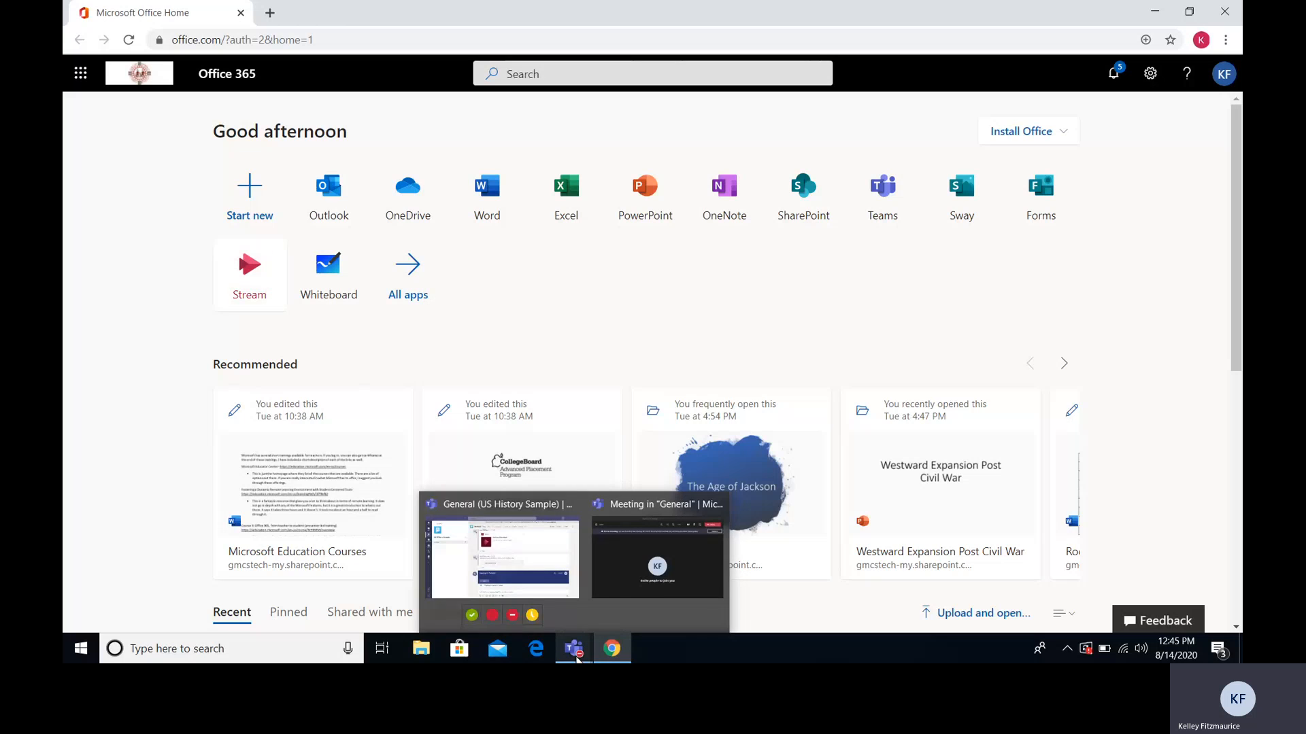
left_click(529, 591)
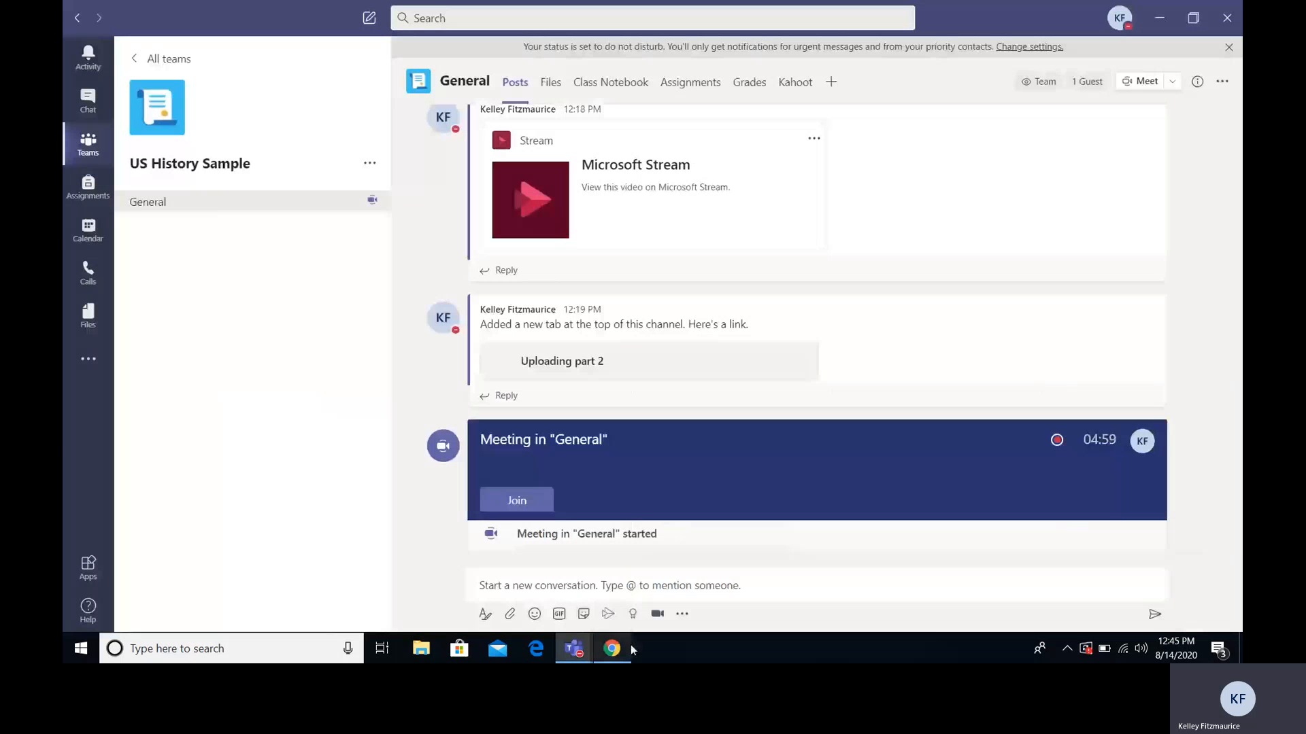
left_click(609, 615)
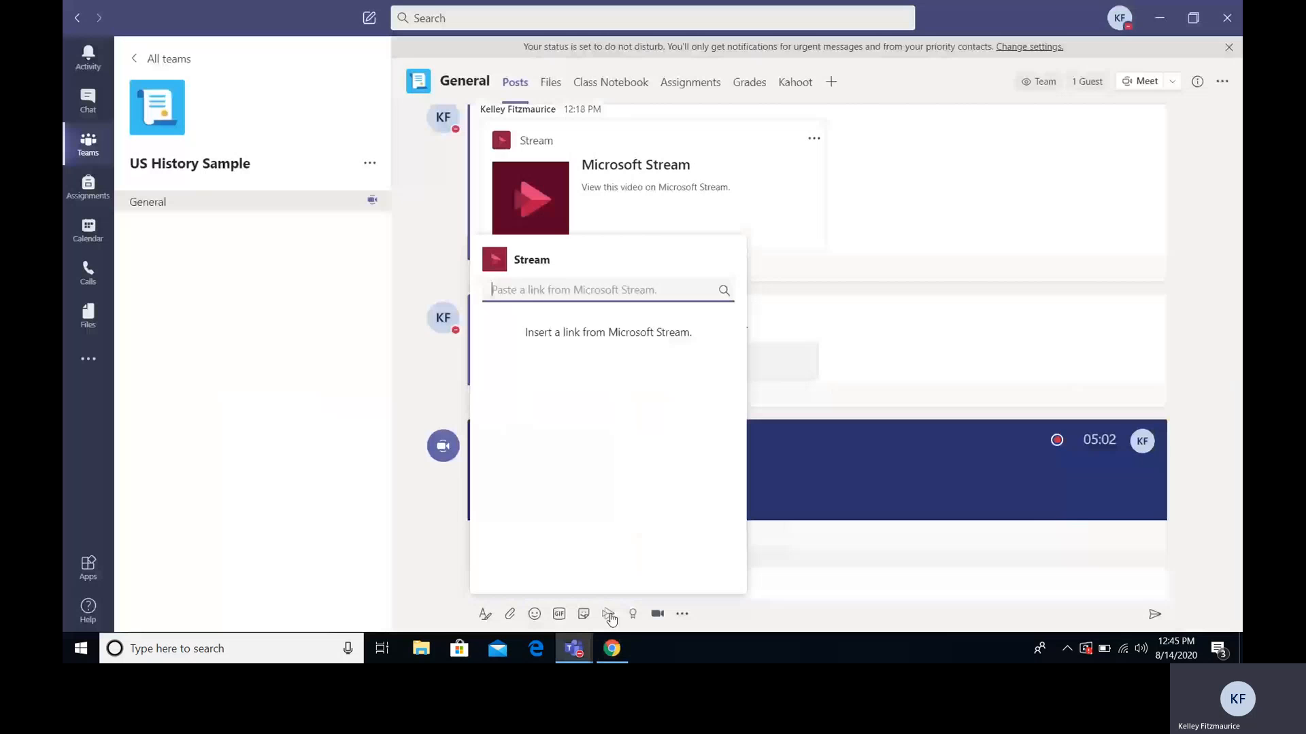
key("ctrl+v")
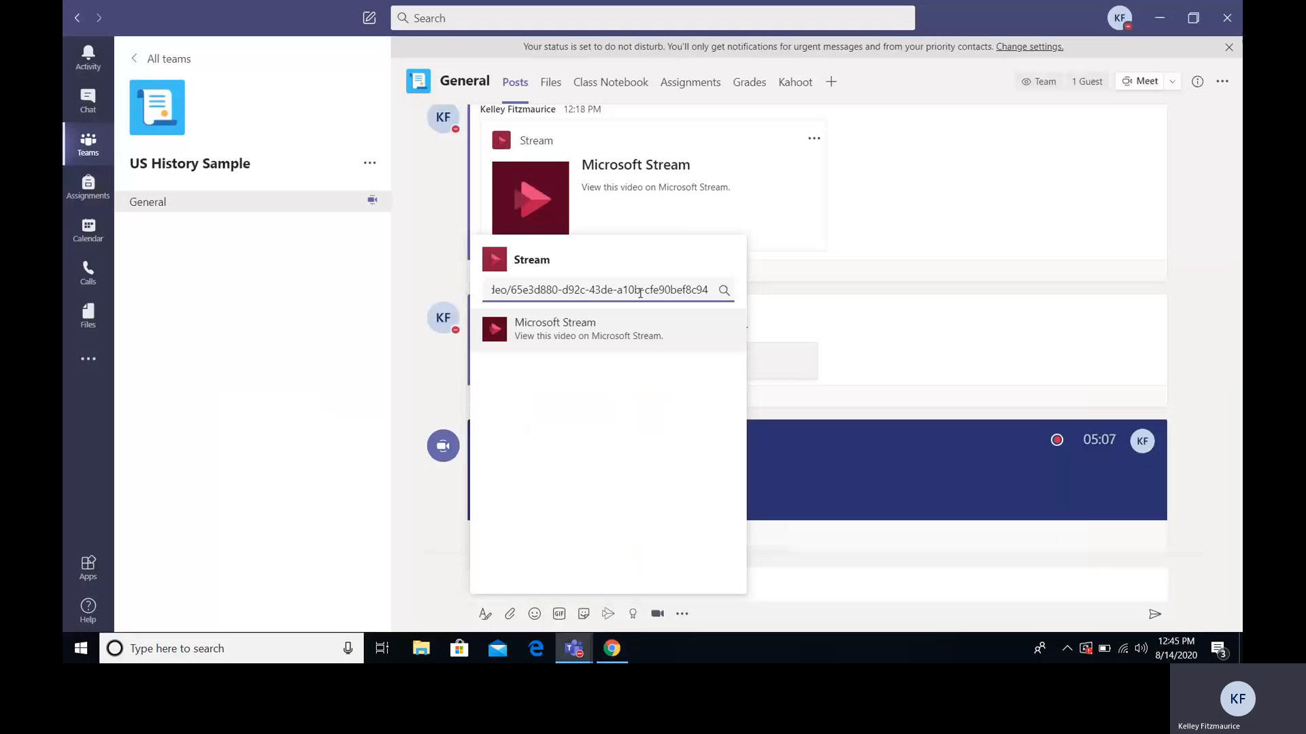
left_click(624, 333)
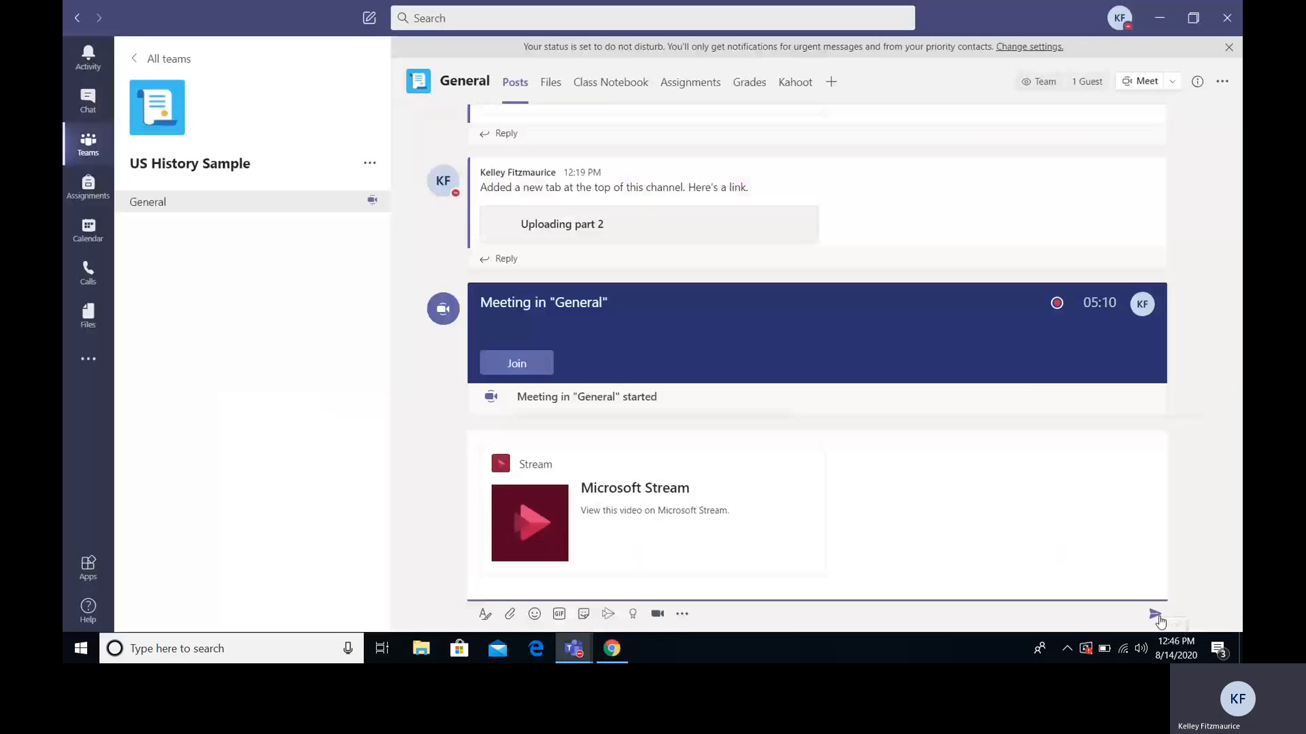
left_click(1162, 620)
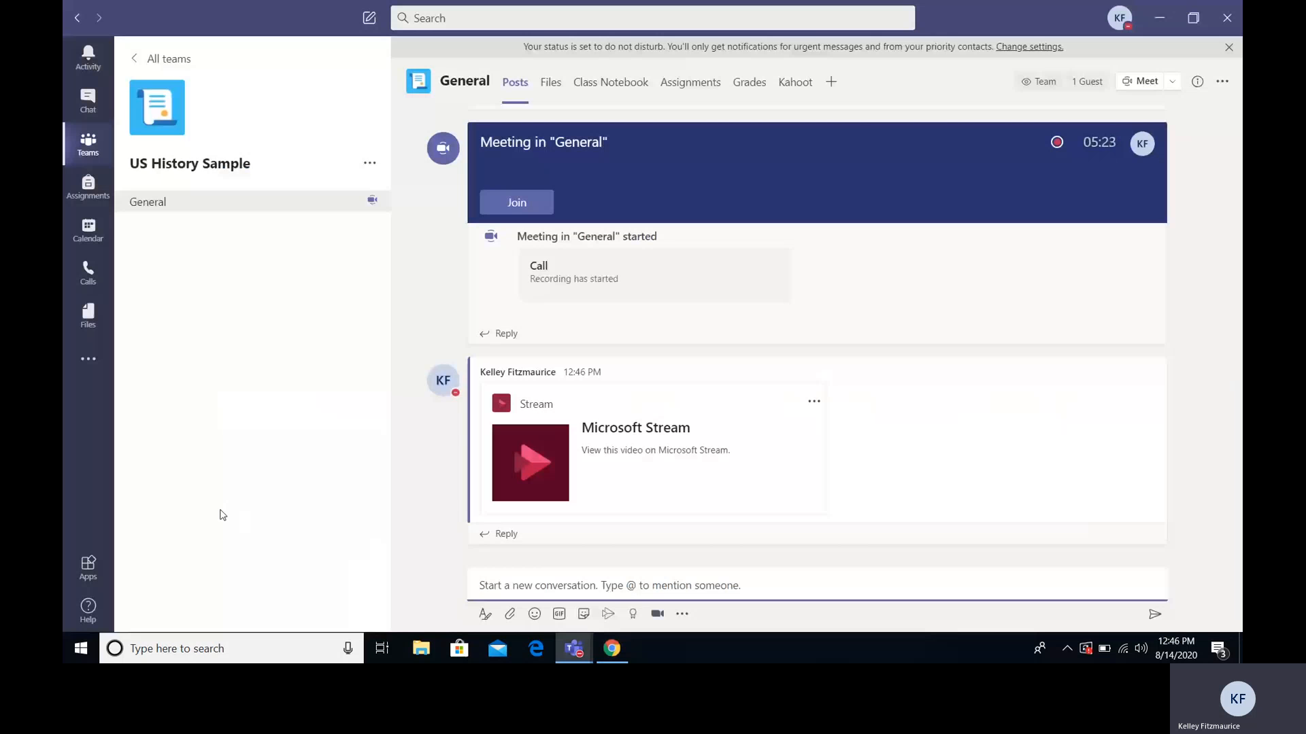
- Add a Stream video tab to the General channel from the copied link, named "Class 8/14" and announced in the channel
left_click(831, 83)
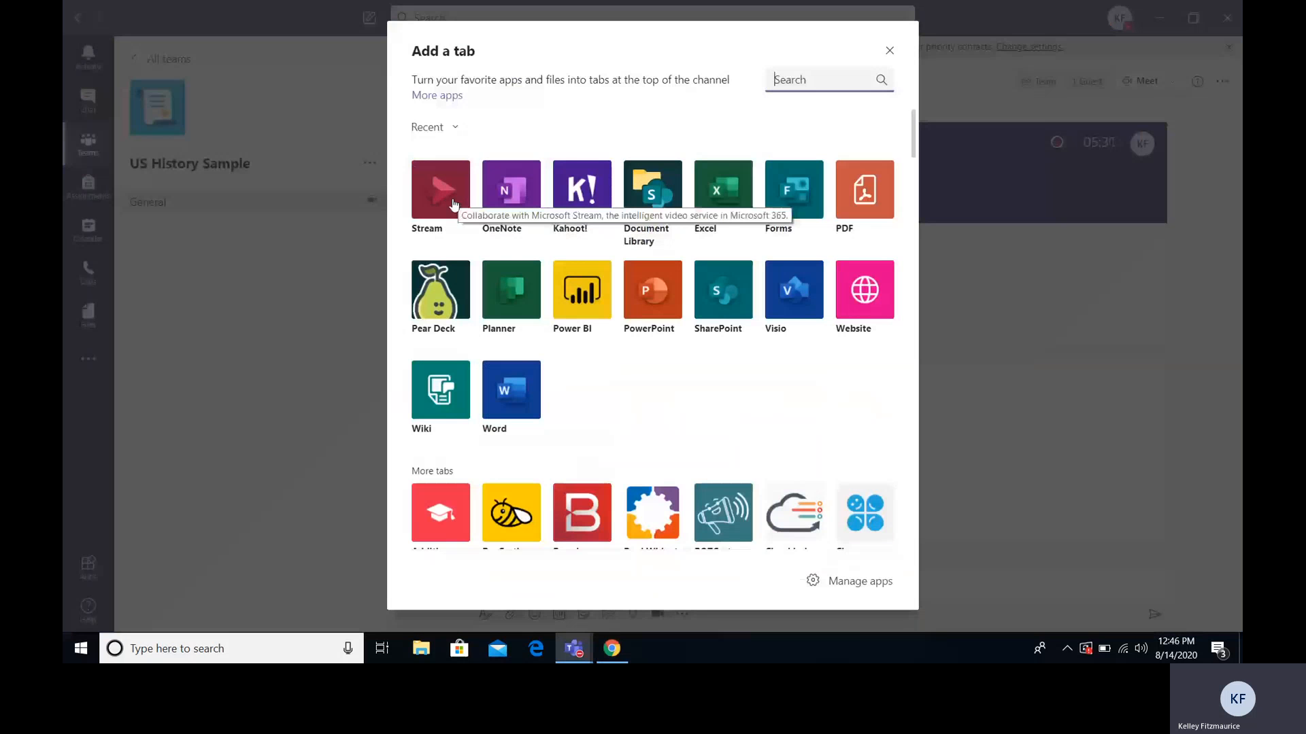
left_click(454, 204)
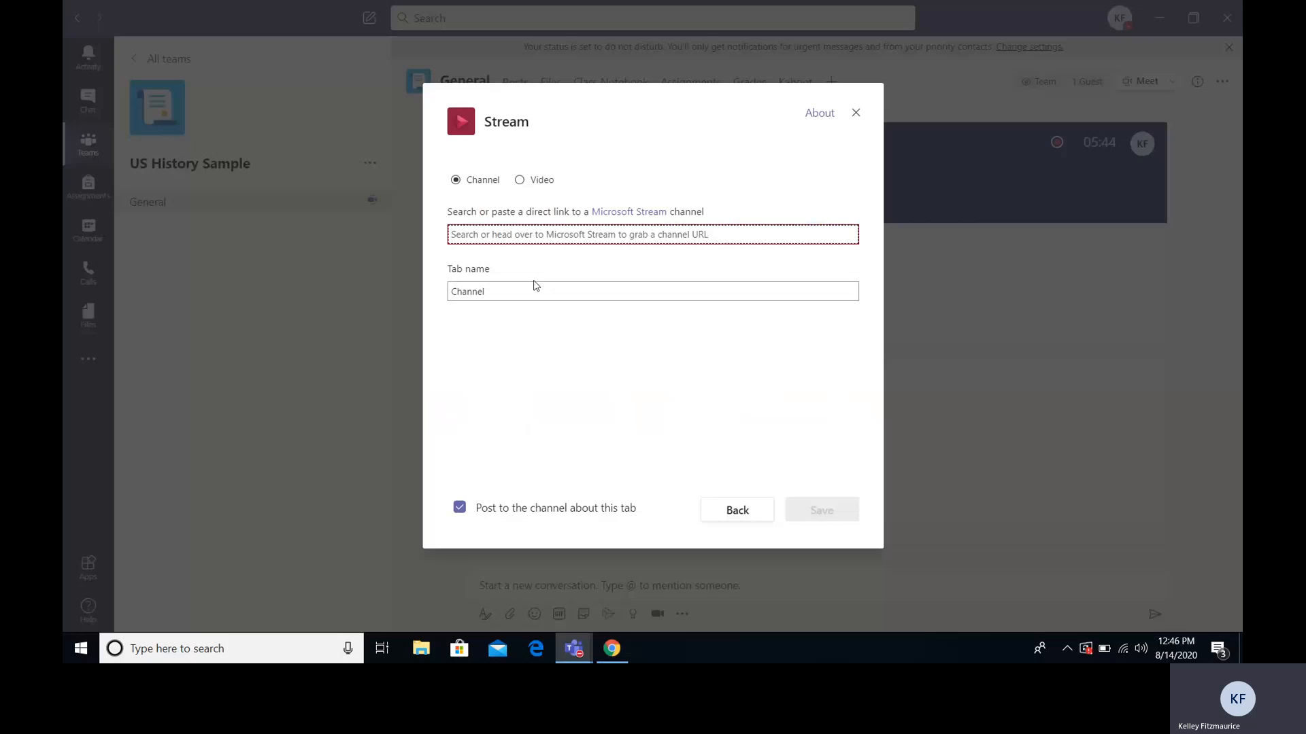
left_click(519, 182)
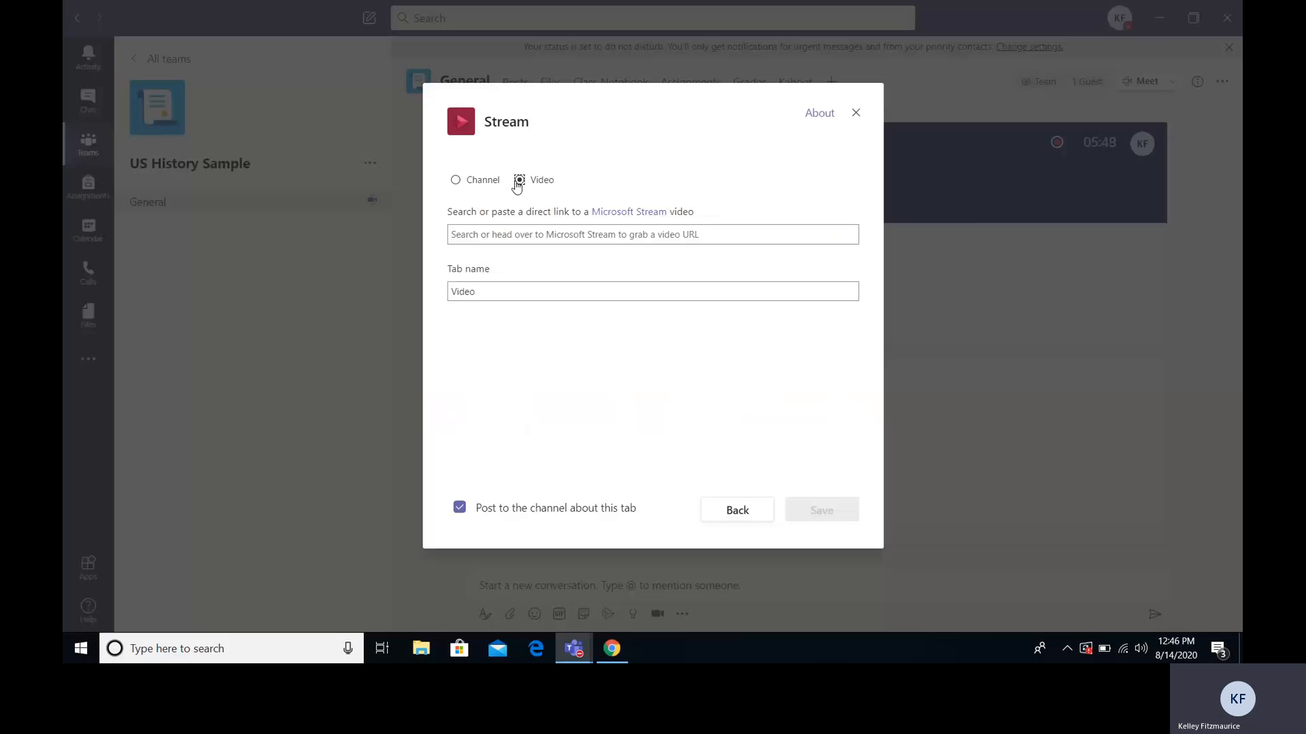
left_click(521, 231)
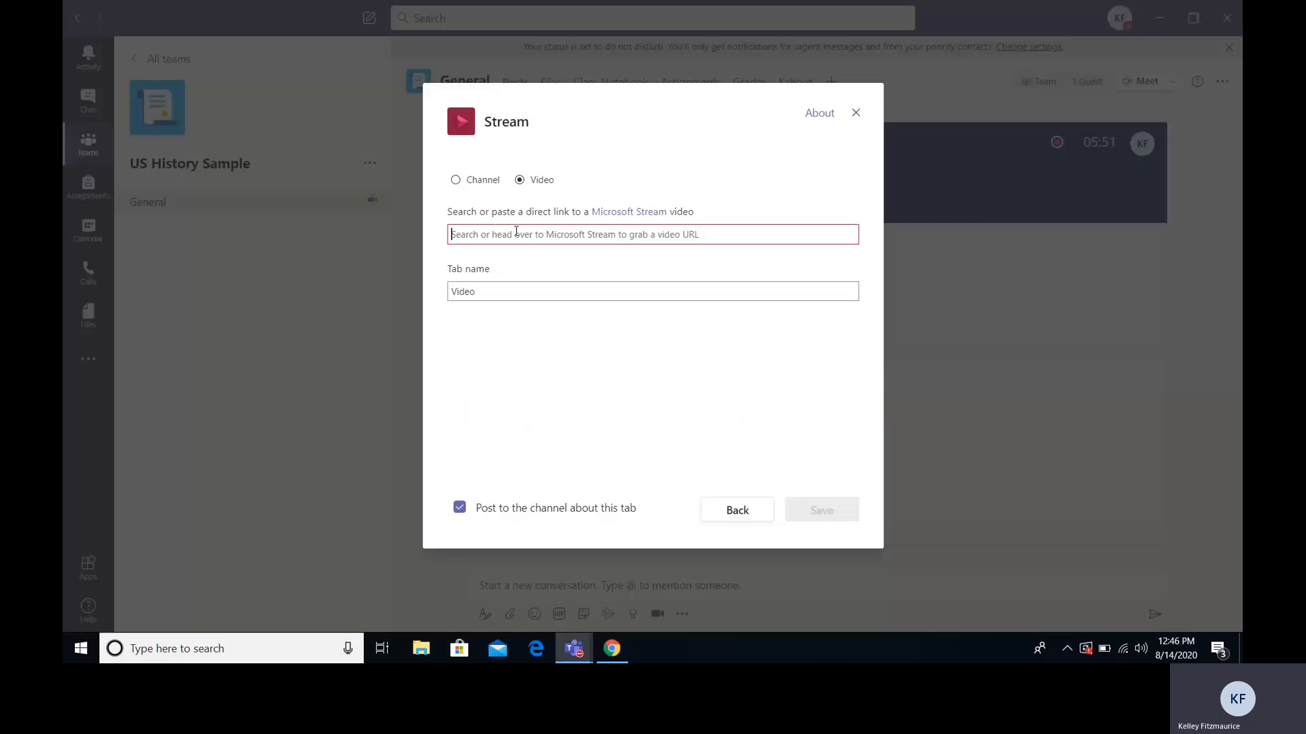
key("ctrl+v")
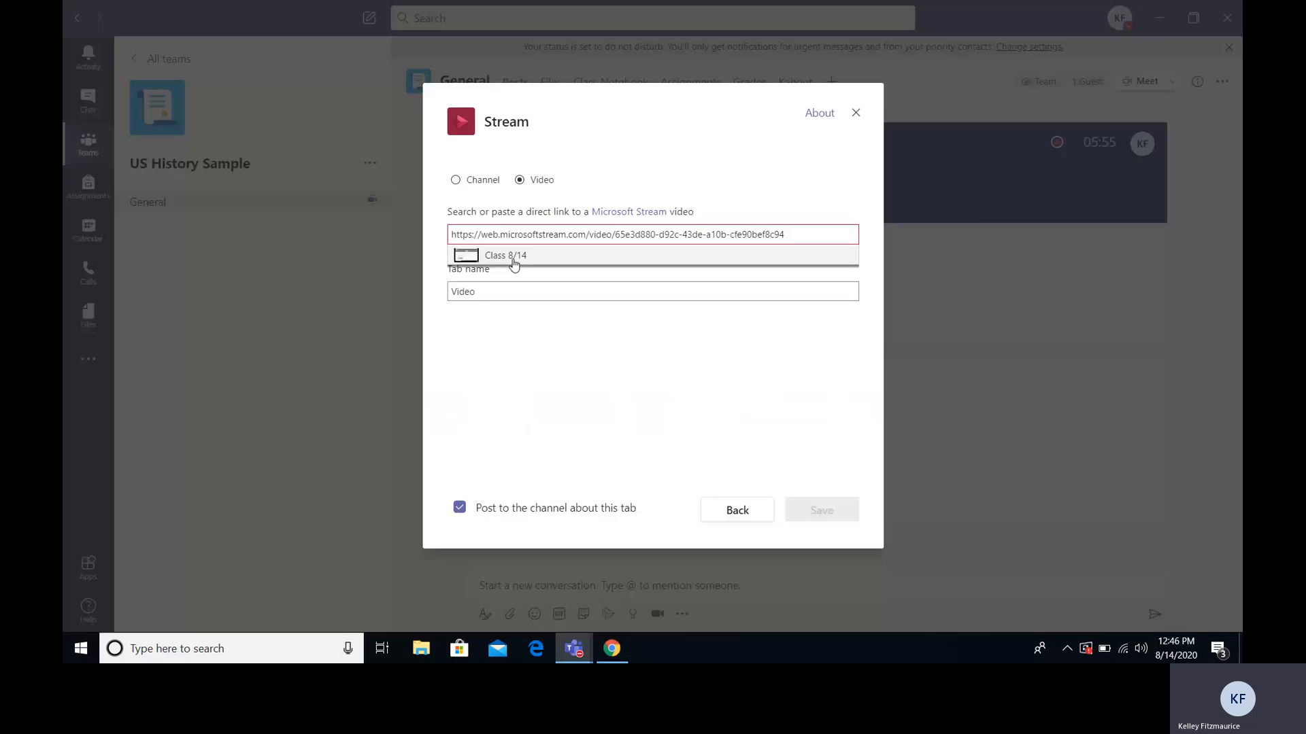
left_click(512, 259)
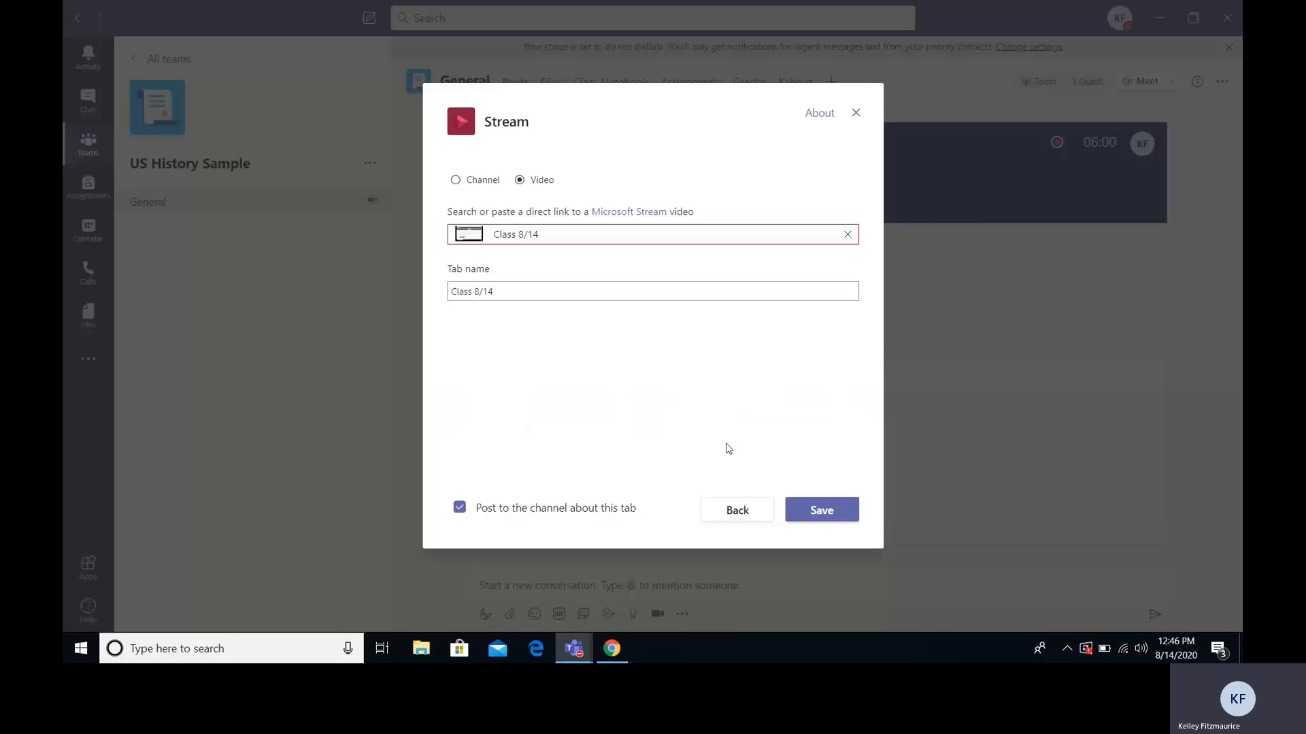
left_click(816, 512)
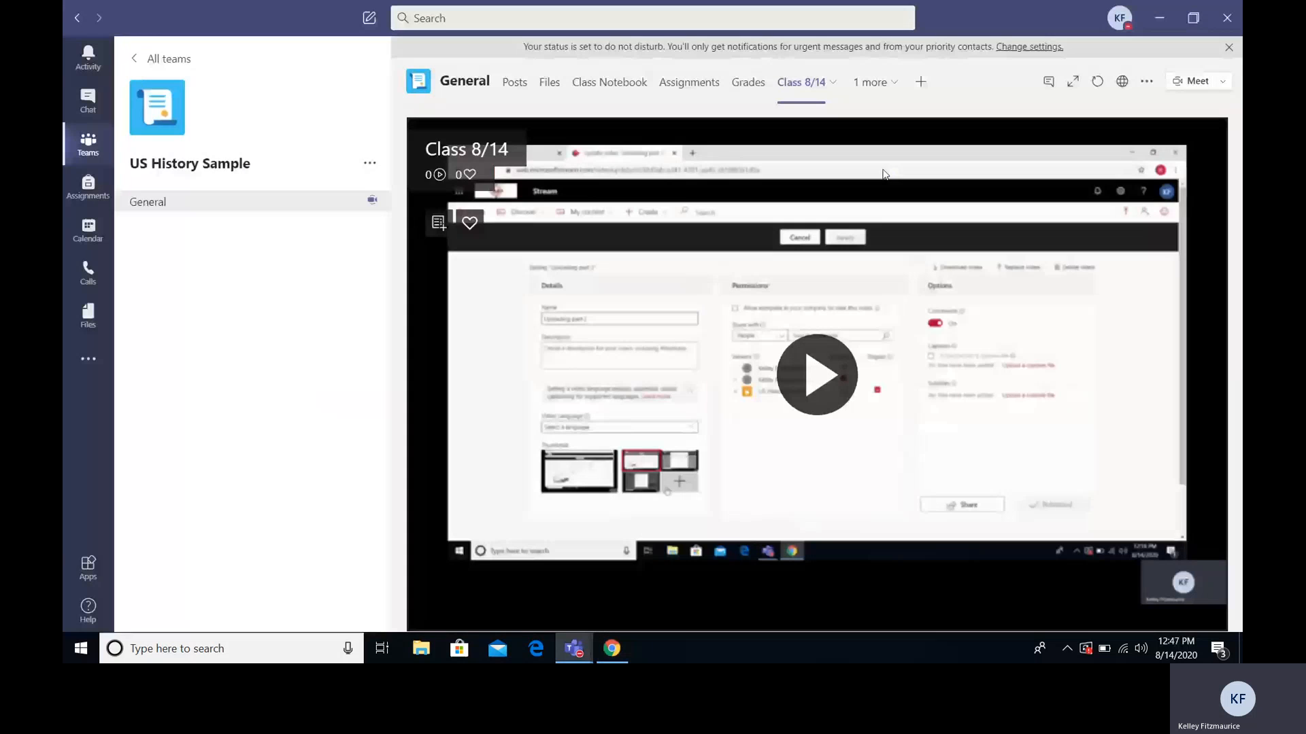
- Remove the "Class 8/14" tab from the General channel and confirm its permanent removal
left_click(833, 84)
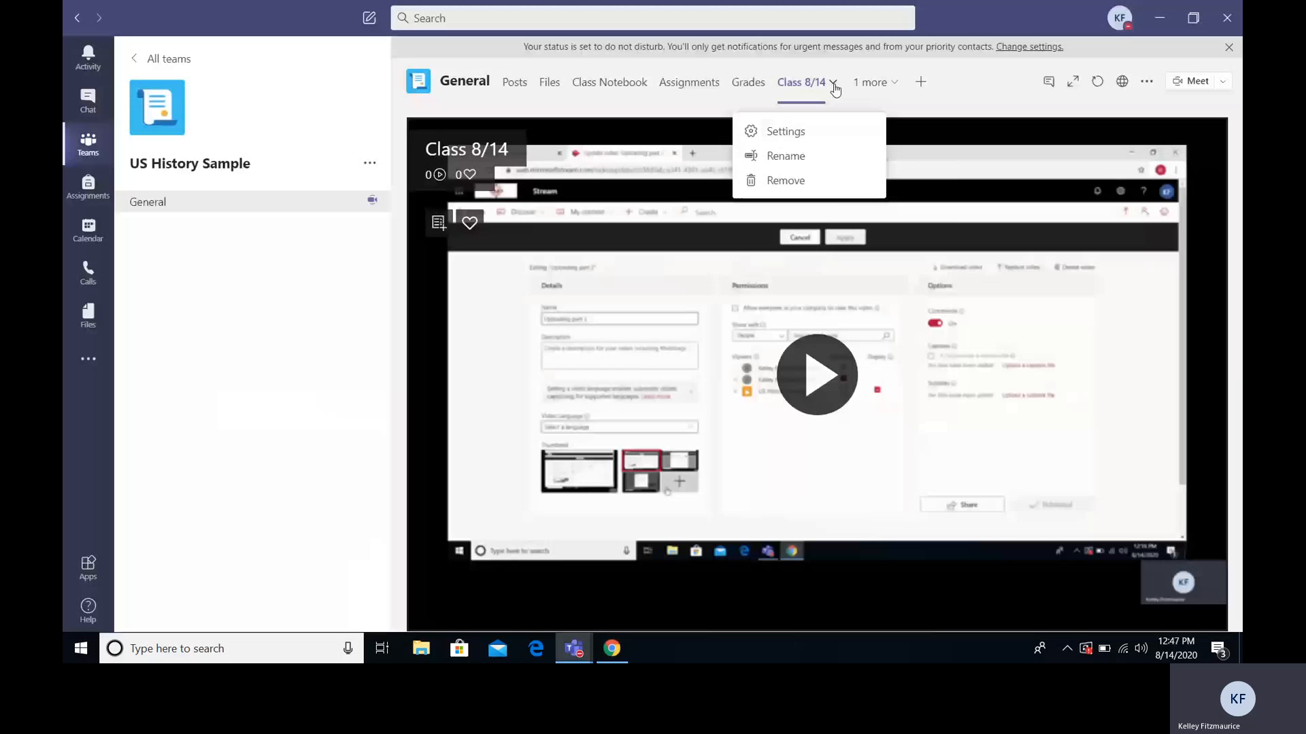
left_click(796, 181)
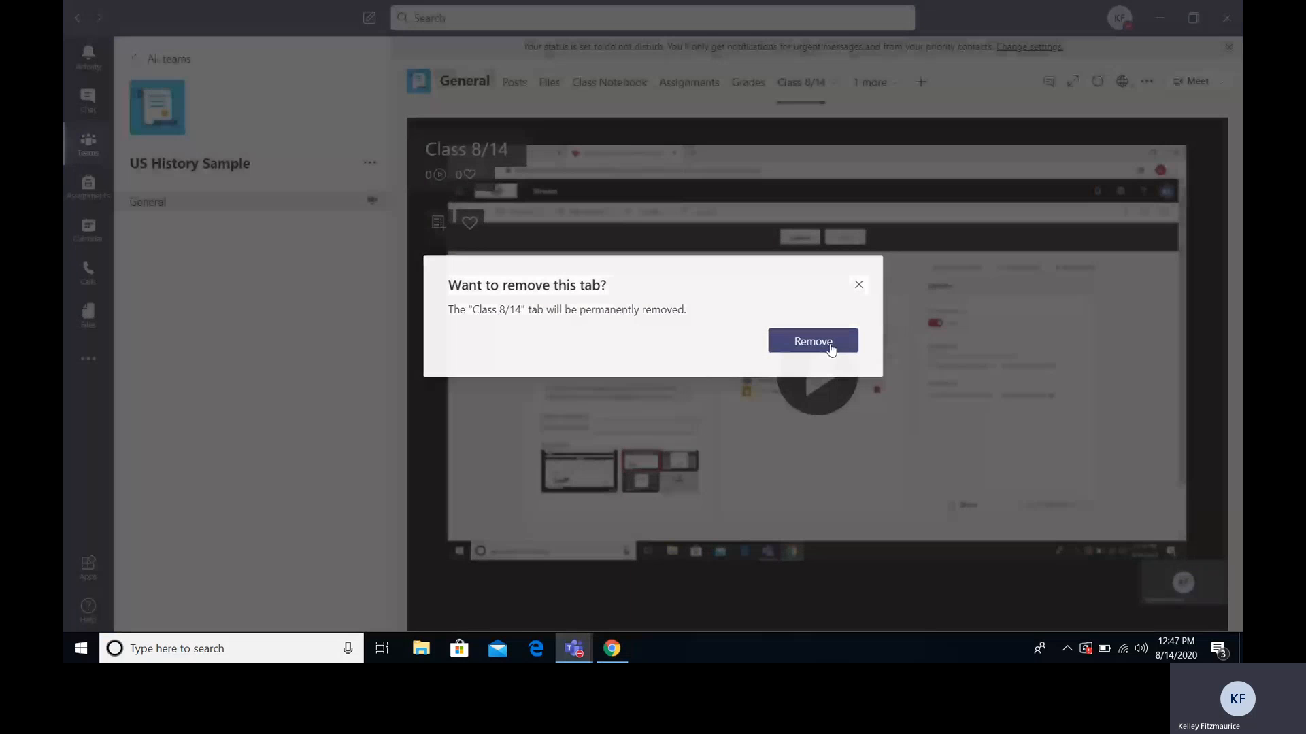
left_click(831, 346)
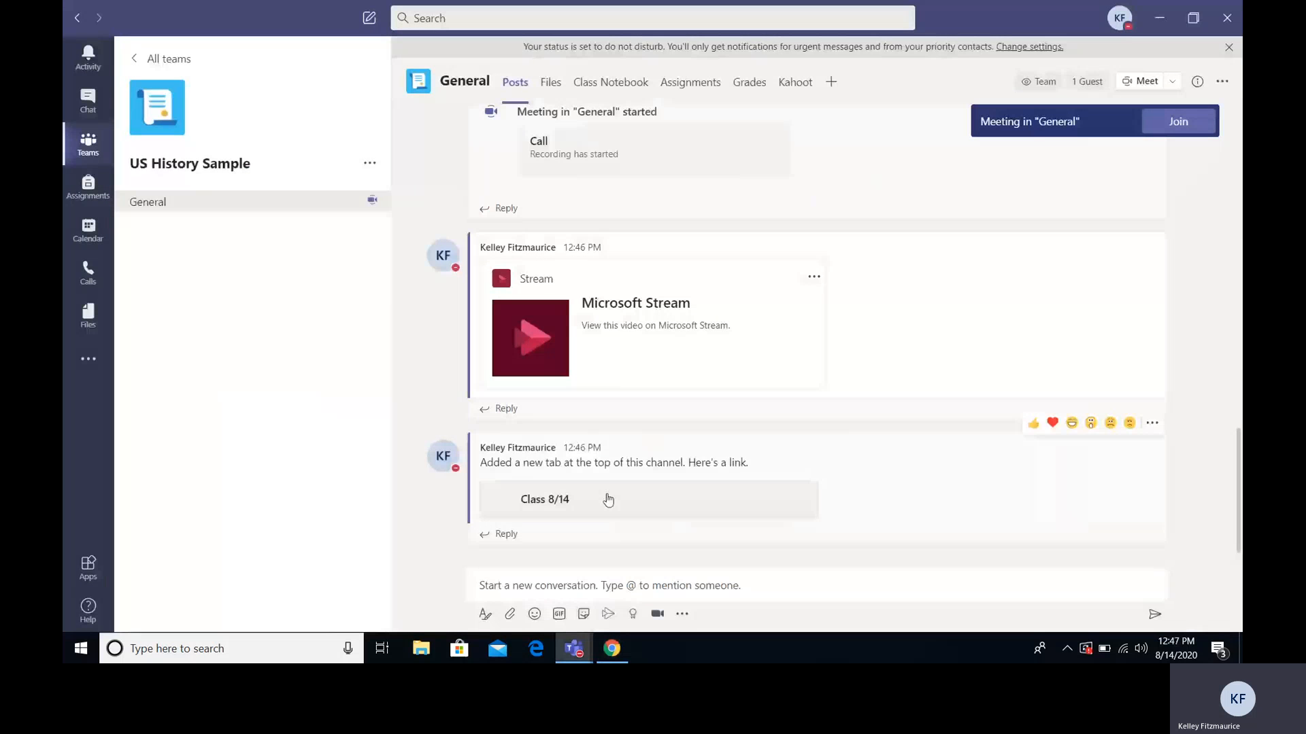
- Bring the ongoing Meeting in "General" window to the front
mouse_move(585, 653)
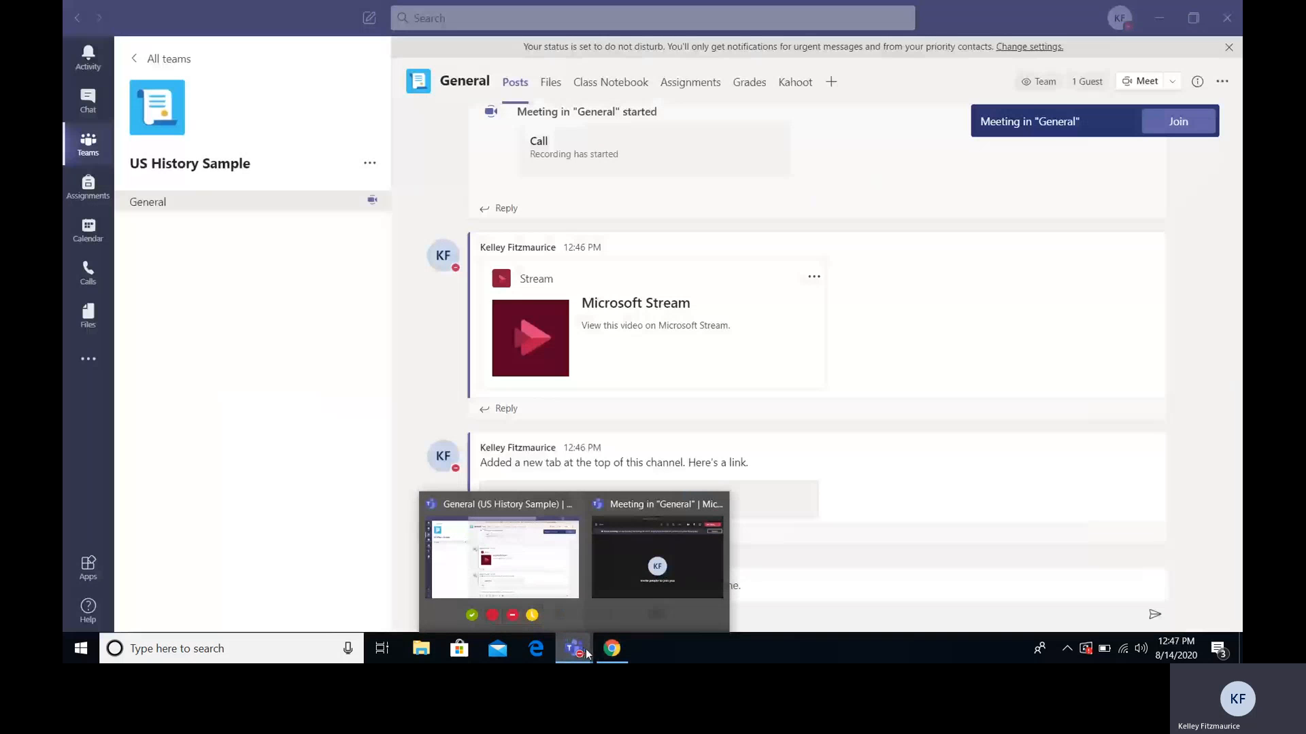
left_click(658, 613)
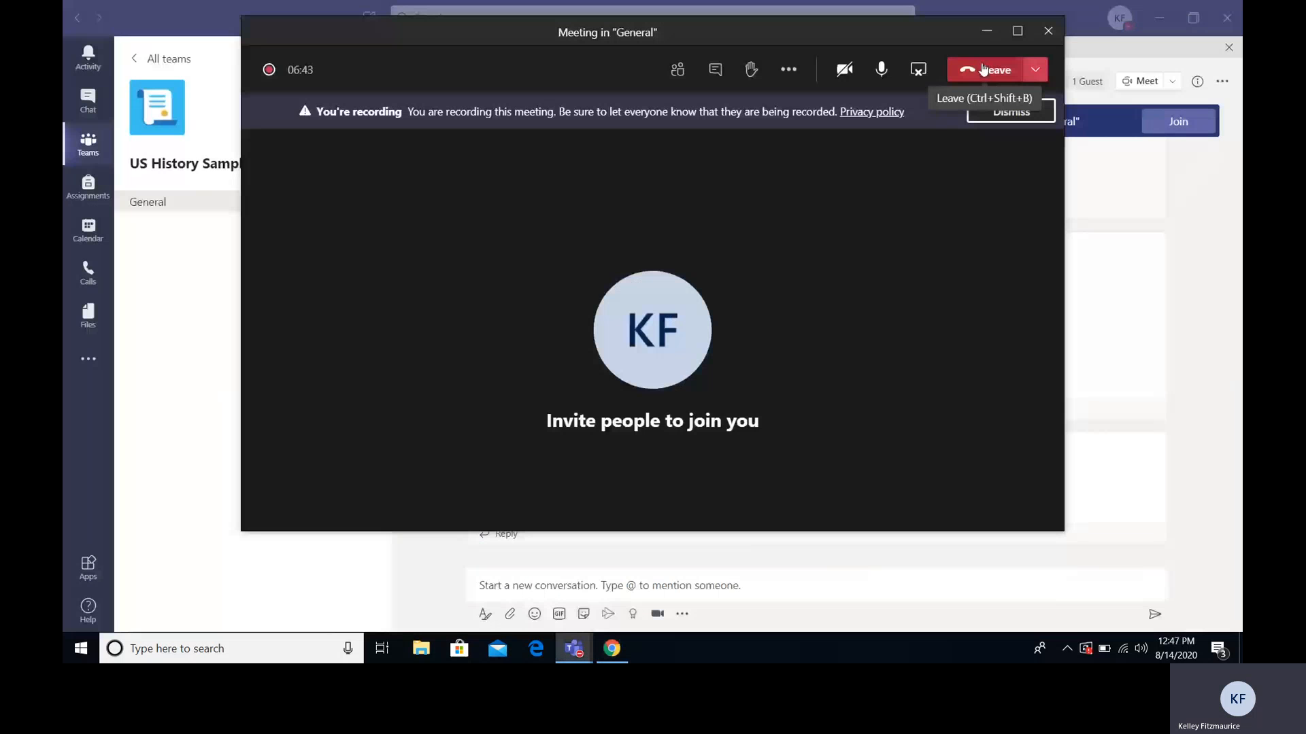